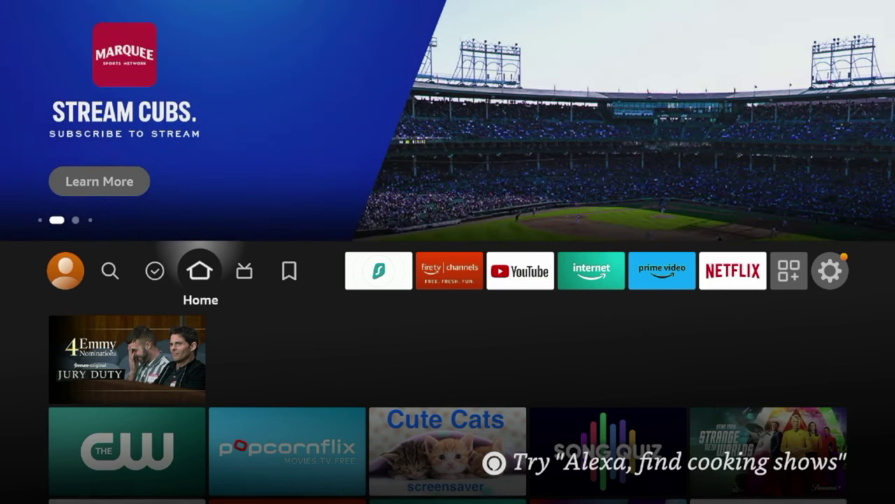
- Open the internet browser app from the Fire TV home screen
{"action": "key", "text": "Right"}
{"action": "key", "text": "Right"}
{"action": "key", "text": "Right"}
{"action": "key", "text": "Right"}
{"action": "key", "text": "Right"}
{"action": "key", "text": "Right"}
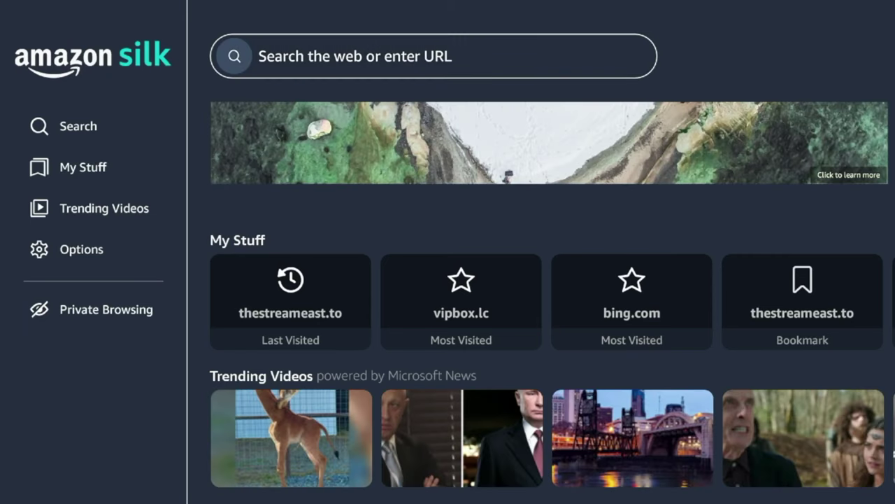
- Look over the Silk browser's start page and return to the Fire TV home screen
{"action": "key", "text": "Left"}
{"action": "key", "text": "Right"}
{"action": "key", "text": "Down"}
{"action": "key", "text": "Down"}
{"action": "key", "text": "Up"}
{"action": "key", "text": "Up"}
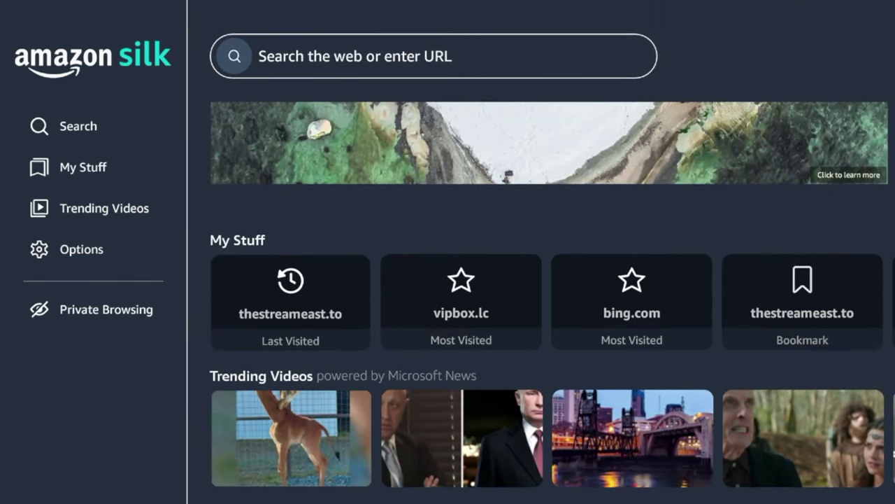
{"action": "key", "text": "Home"}
{"action": "key", "text": "Left"}
{"action": "key", "text": "Right"}
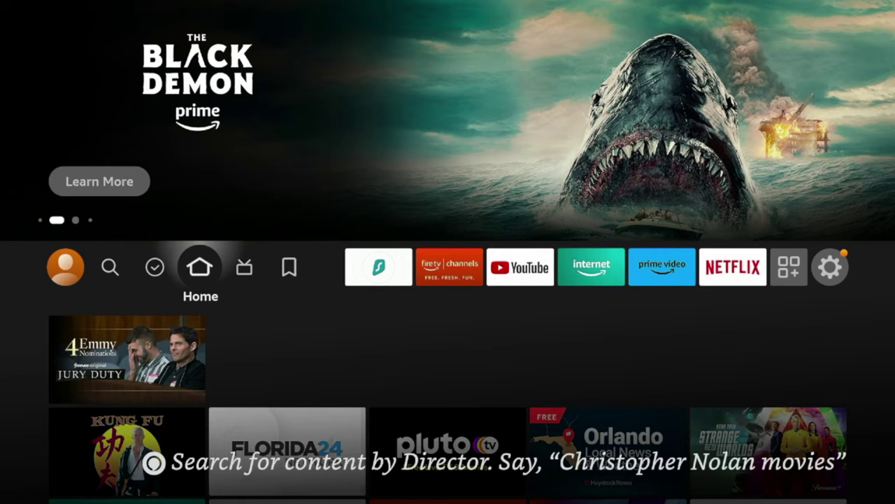
- Open the search entry in the Find section of the home screen
{"action": "key", "text": "Left"}
{"action": "key", "text": "Left"}
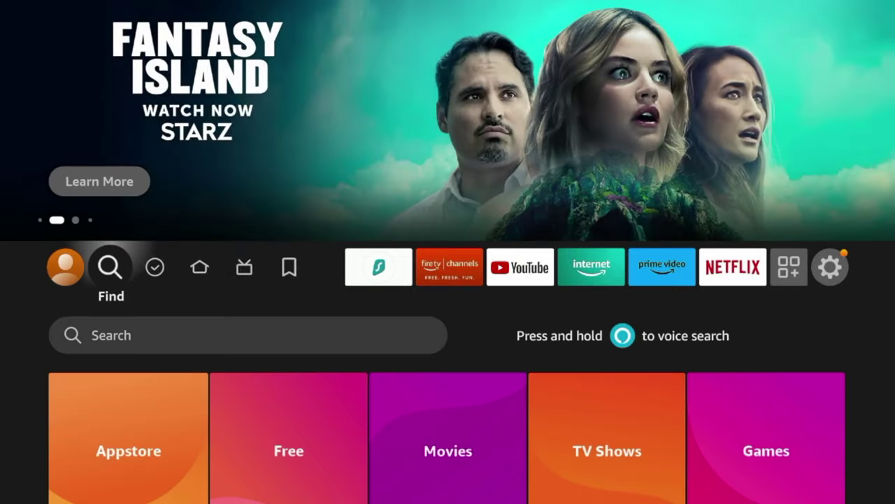
{"action": "key", "text": "Down"}
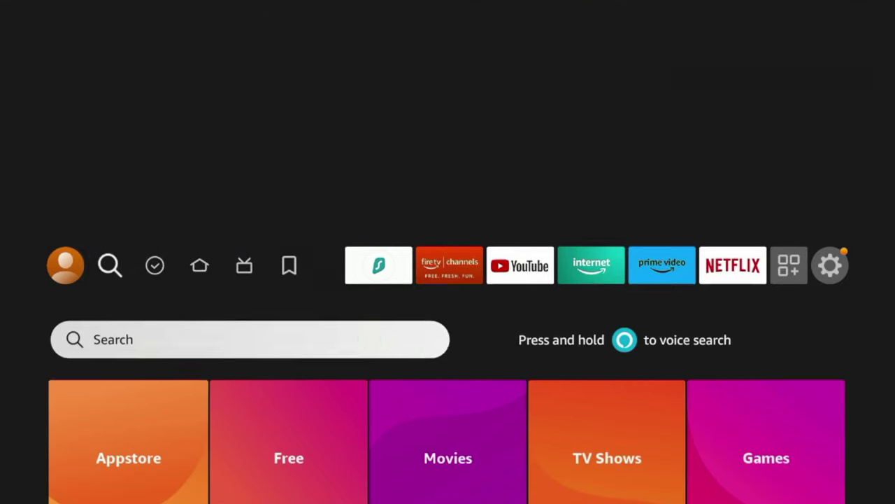
{"action": "key", "text": "Return"}
- Enter "Down" as the search text to bring up app suggestions
{"action": "key", "text": "Right"}
{"action": "key", "text": "Right"}
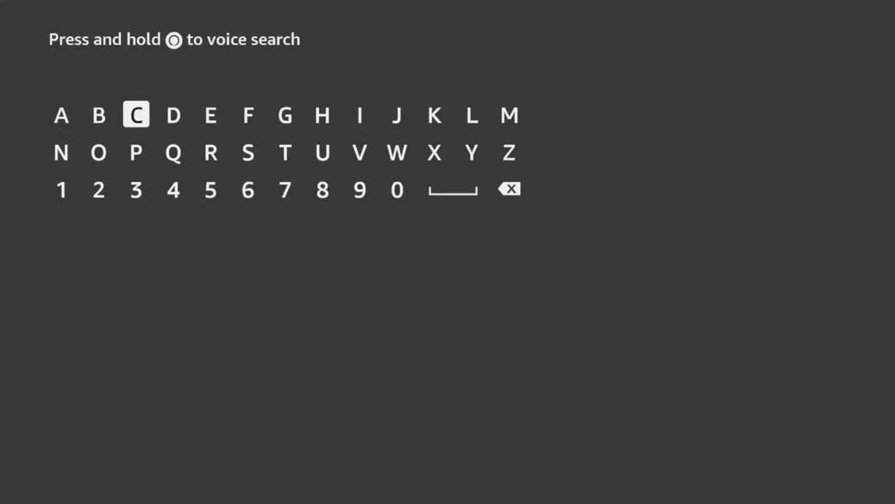
{"action": "key", "text": "Right"}
{"action": "key", "text": "Return"}
{"action": "key", "text": "Down"}
{"action": "key", "text": "Left"}
{"action": "key", "text": "Left"}
{"action": "key", "text": "Return"}
{"action": "key", "text": "Right"}
{"action": "key", "text": "Right"}
{"action": "key", "text": "Right"}
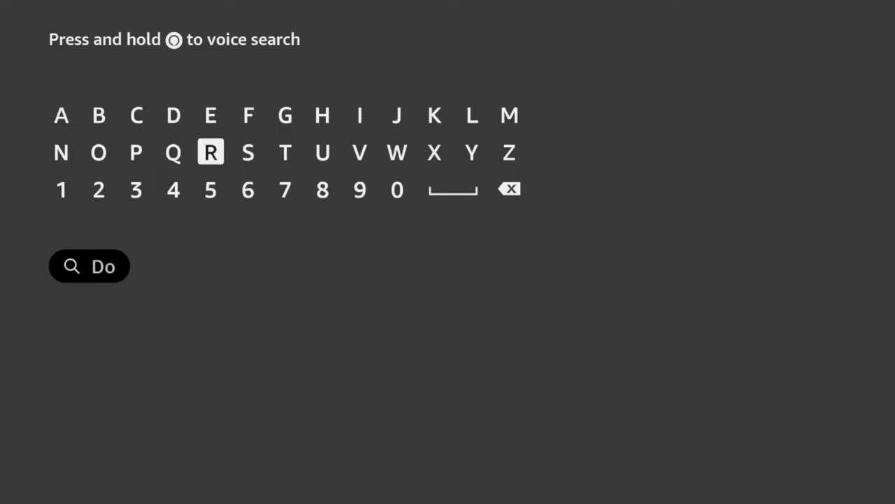
{"action": "key", "text": "Right"}
{"action": "key", "text": "Right"}
{"action": "key", "text": "Right"}
{"action": "key", "text": "Right"}
{"action": "key", "text": "Right"}
{"action": "key", "text": "Return"}
{"action": "key", "text": "Left"}
{"action": "key", "text": "Left"}
{"action": "key", "text": "Left"}
{"action": "key", "text": "Left"}
{"action": "key", "text": "Left"}
{"action": "key", "text": "Left"}
{"action": "key", "text": "Left"}
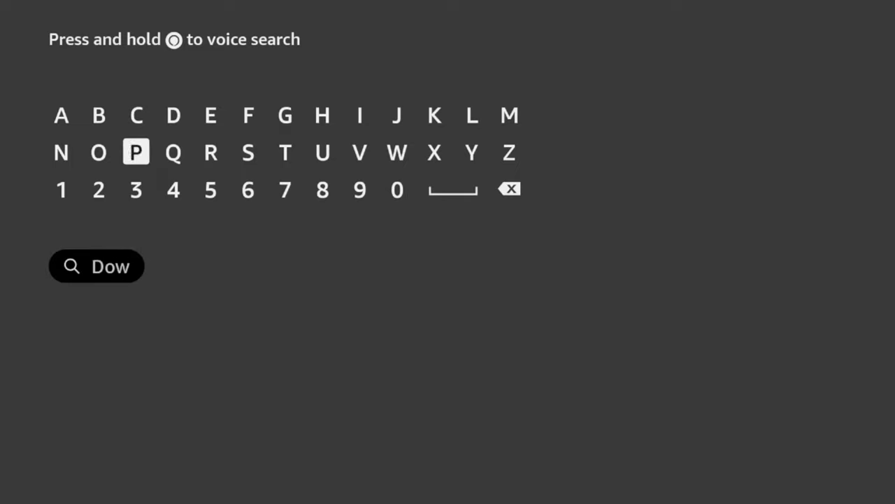
{"action": "key", "text": "Return"}
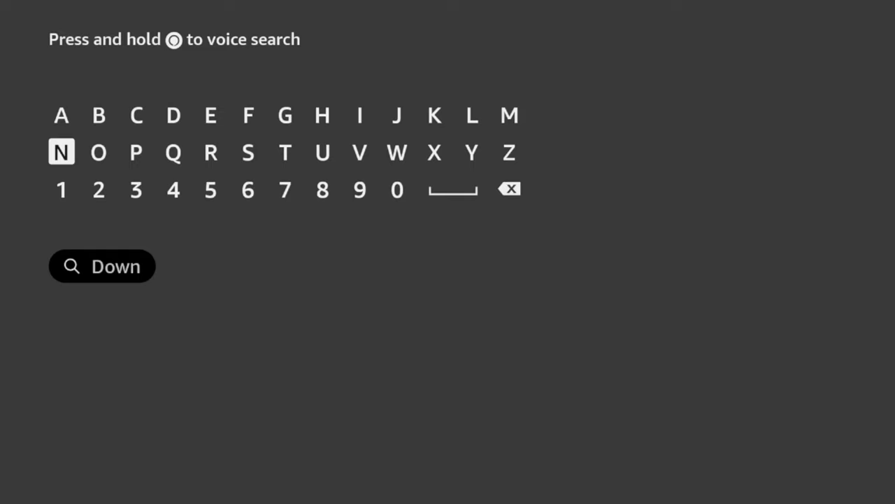
- Choose the "Downloader" search suggestion and download the Downloader app
{"action": "key", "text": "Down"}
{"action": "key", "text": "Down"}
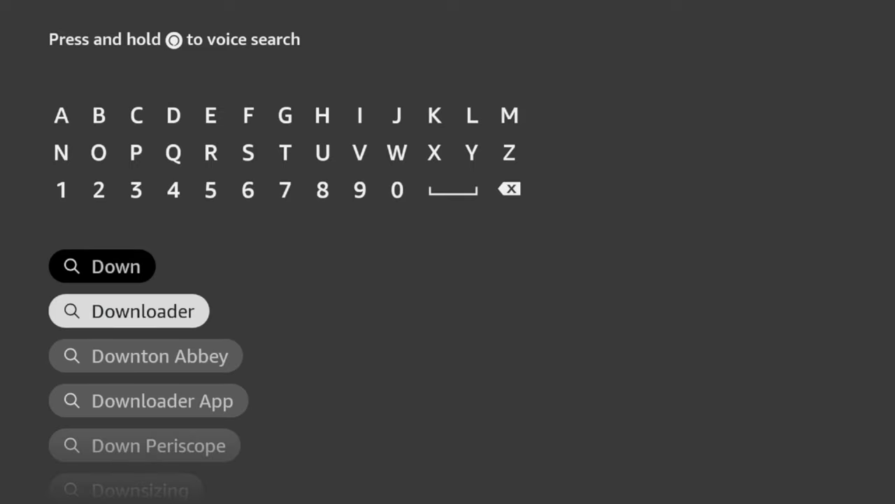
{"action": "key", "text": "Return"}
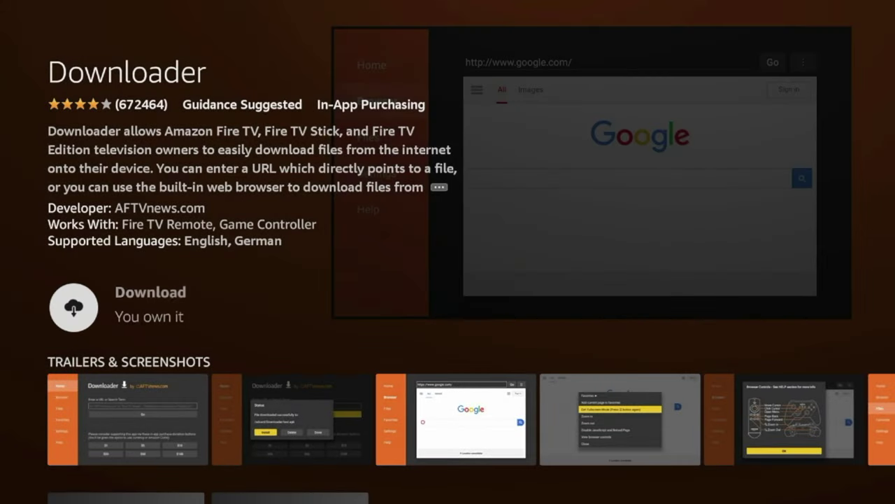
{"action": "key", "text": "Return"}
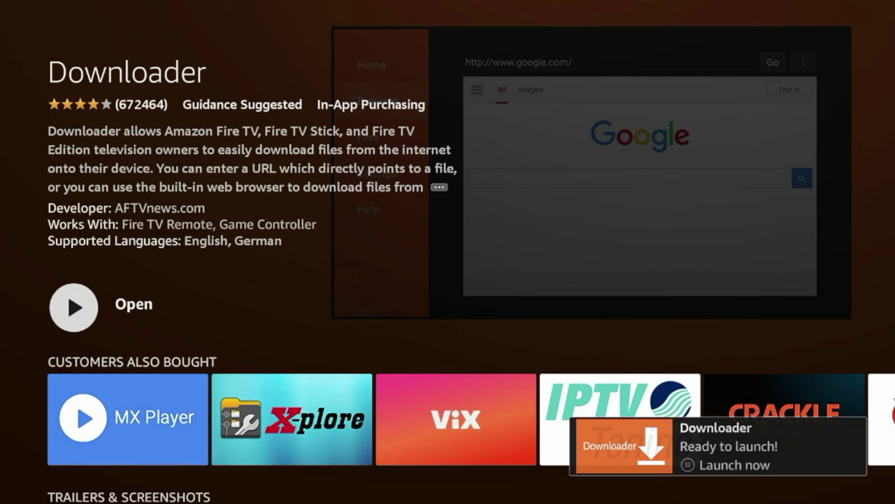
- Return to the home screen and open the My Fire TV settings
{"action": "key", "text": "Home"}
{"action": "key", "text": "Left"}
{"action": "key", "text": "Left"}
{"action": "key", "text": "Left"}
{"action": "key", "text": "Left"}
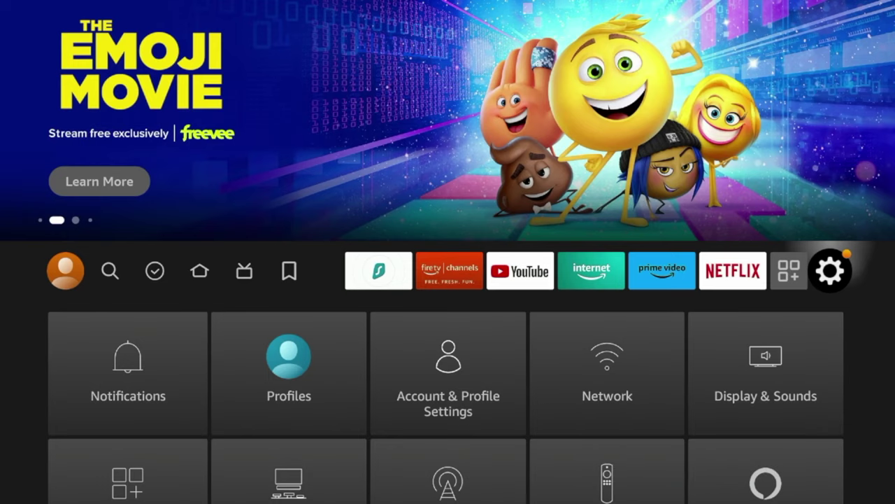
{"action": "key", "text": "Down"}
{"action": "key", "text": "Down"}
{"action": "key", "text": "Down"}
{"action": "key", "text": "Right"}
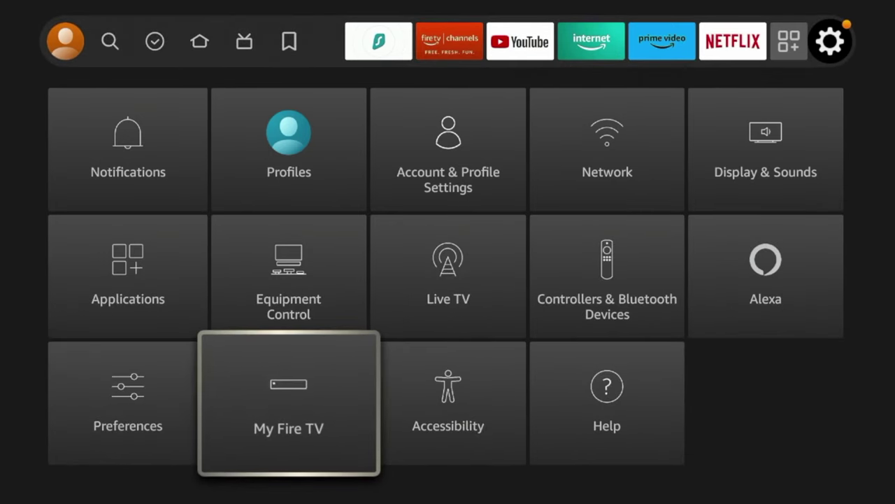
{"action": "key", "text": "Return"}
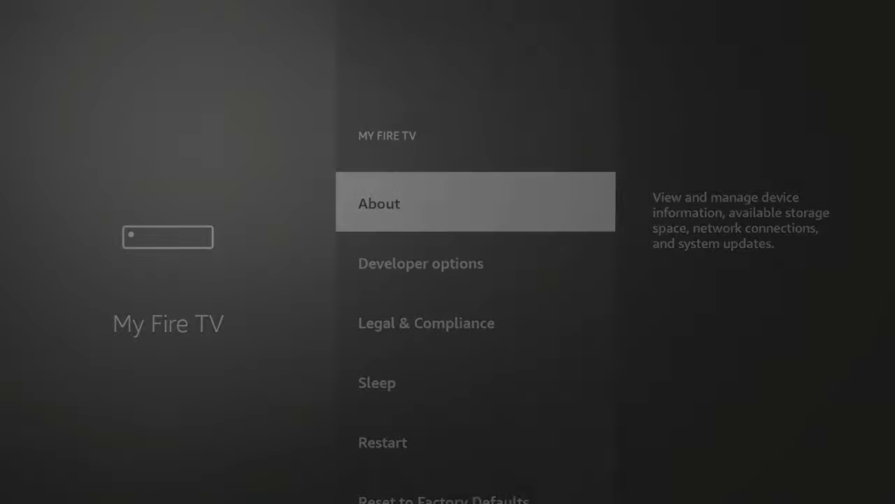
- Select the Fire TV Stick 4K Max entry under About repeatedly to unlock developer options, and go back to My Fire TV
{"action": "key", "text": "Return"}
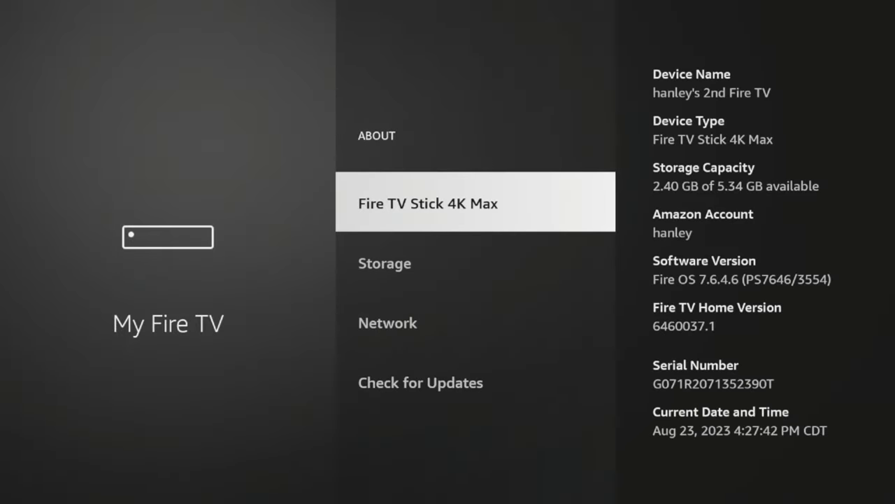
{"action": "key", "text": "Return"}
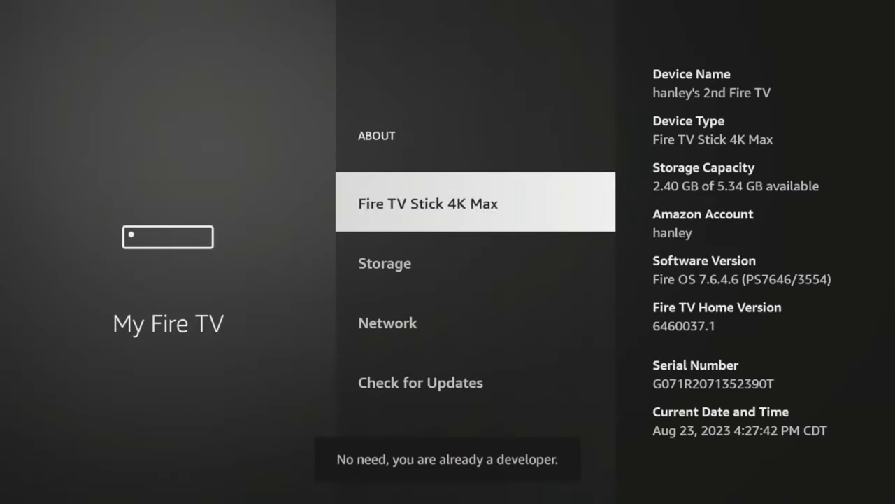
{"action": "key", "text": "Return"}
{"action": "key", "text": "Return"}
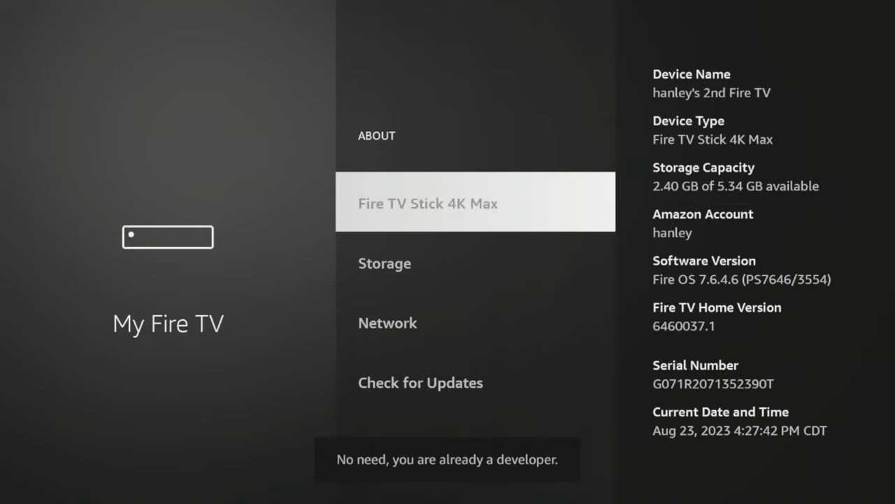
{"action": "key", "text": "Return"}
{"action": "key", "text": "Return"}
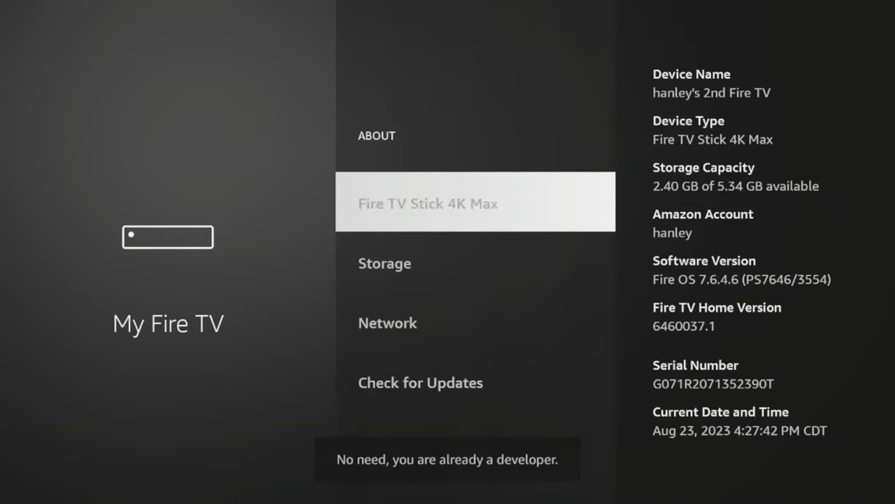
{"action": "key", "text": "Return"}
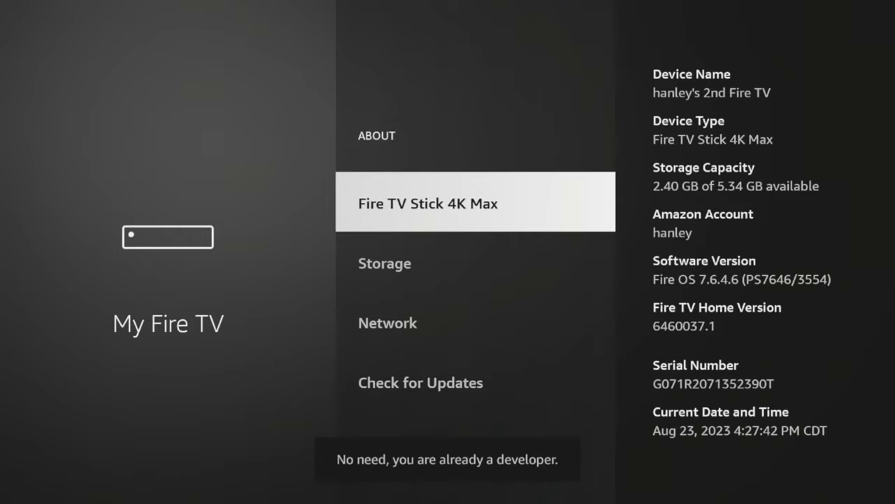
{"action": "key", "text": "Escape"}
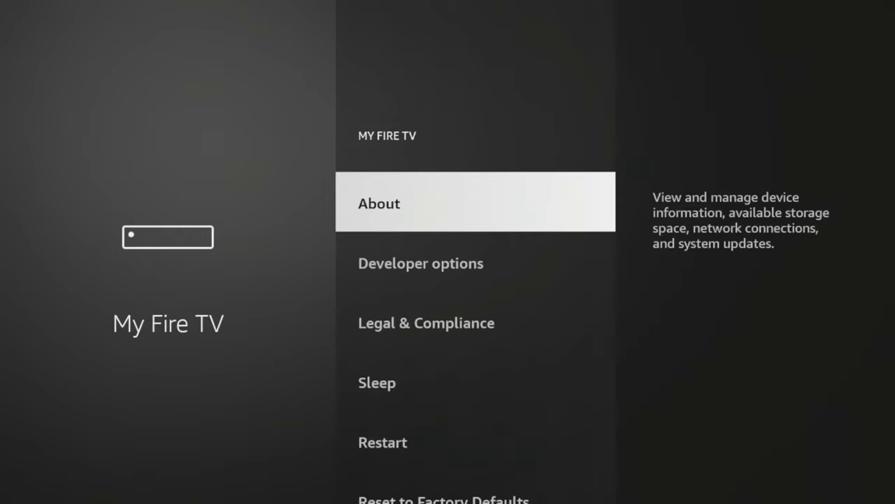
- Allow Downloader to install unknown apps in the developer options
{"action": "key", "text": "Down"}
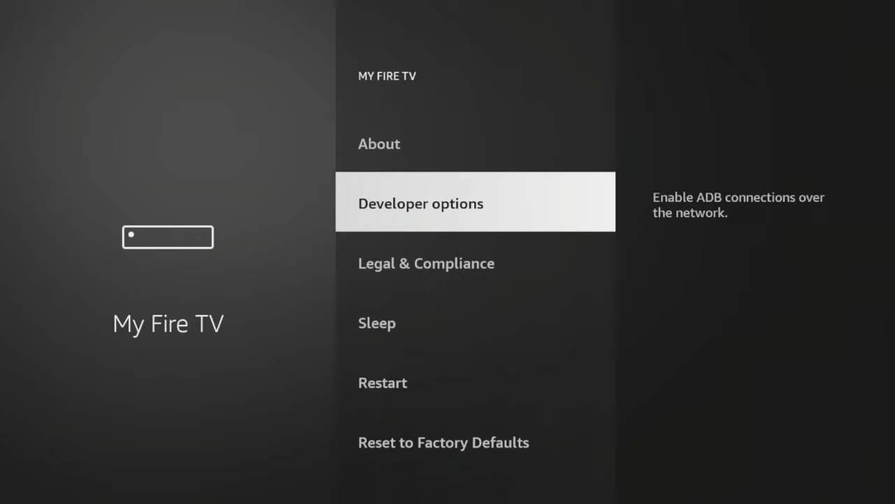
{"action": "key", "text": "Return"}
{"action": "key", "text": "Down"}
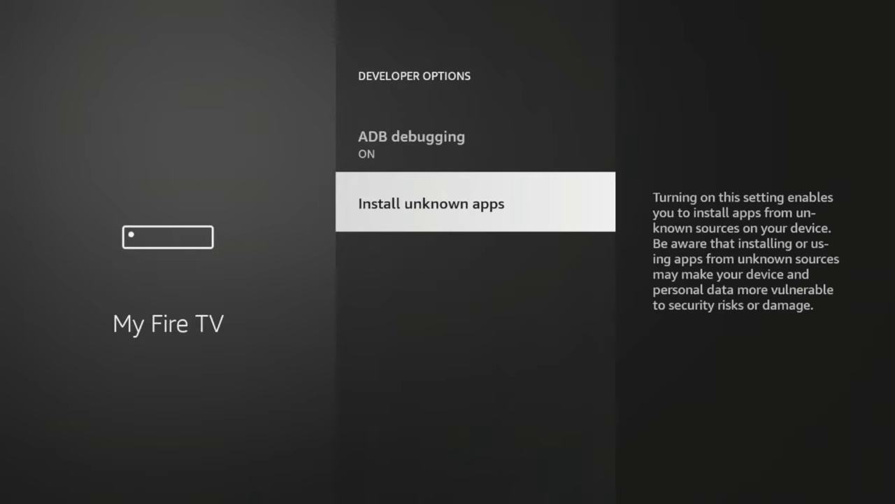
{"action": "key", "text": "Return"}
{"action": "key", "text": "Down"}
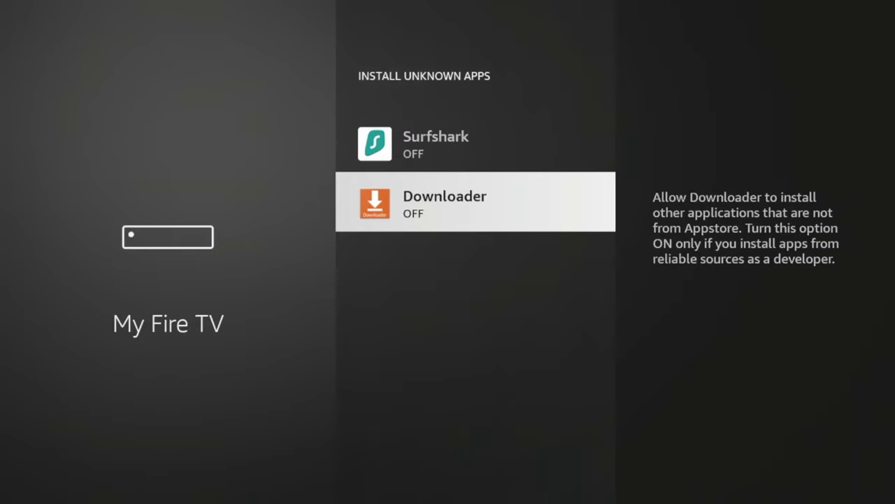
{"action": "key", "text": "Return"}
- Return to the home screen and launch Downloader from the recently used apps
{"action": "key", "text": "Home"}
{"action": "key", "text": "Down"}
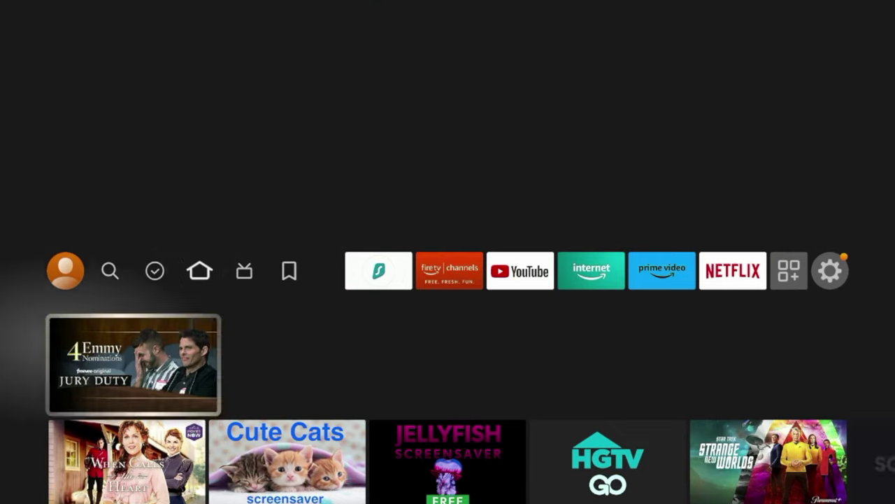
{"action": "key", "text": "Down"}
{"action": "key", "text": "Down"}
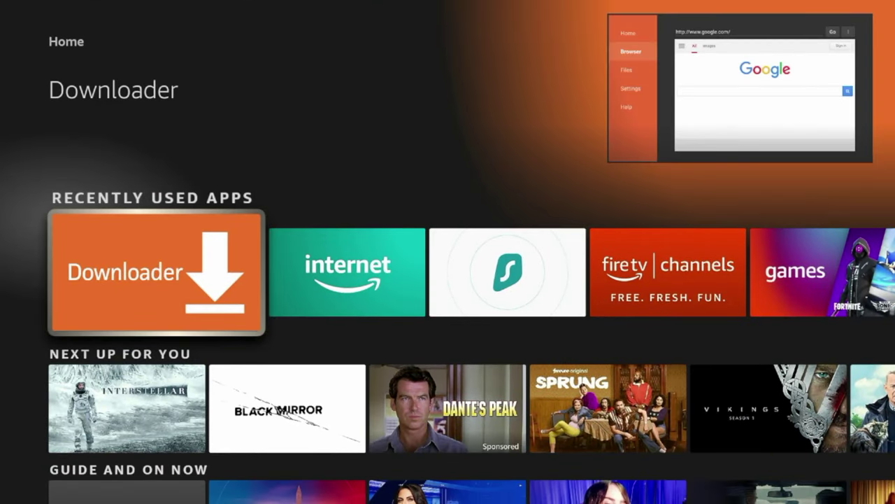
{"action": "key", "text": "Return"}
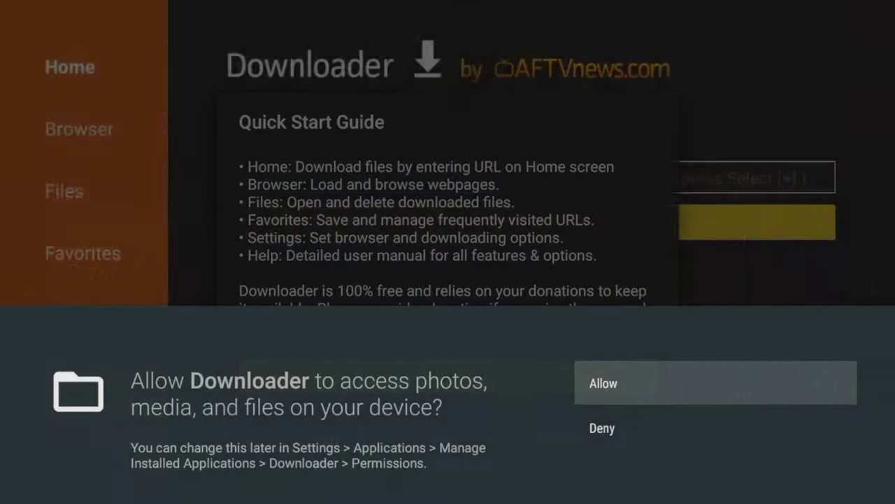
- Allow Downloader to access photos, media and files, and dismiss the Quick Start Guide
{"action": "key", "text": "Return"}
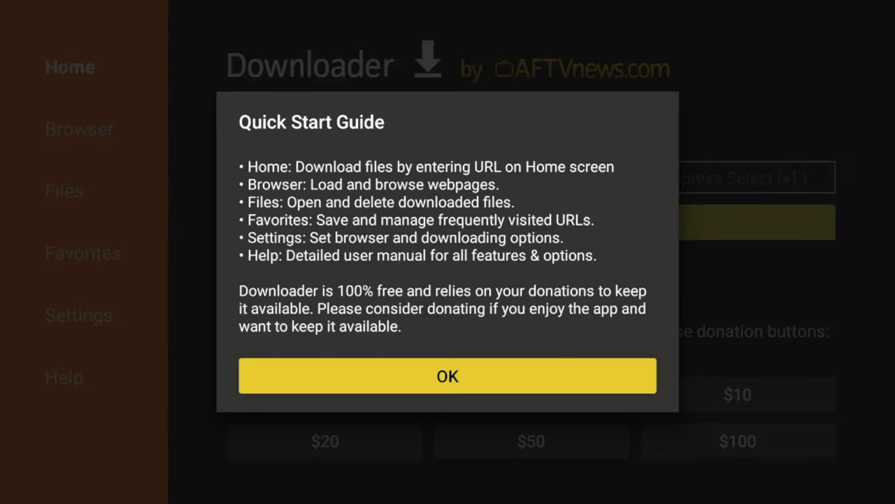
{"action": "key", "text": "Return"}
- Enter "blokada" as the beginning of the address in Downloader's URL field
{"action": "key", "text": "Up"}
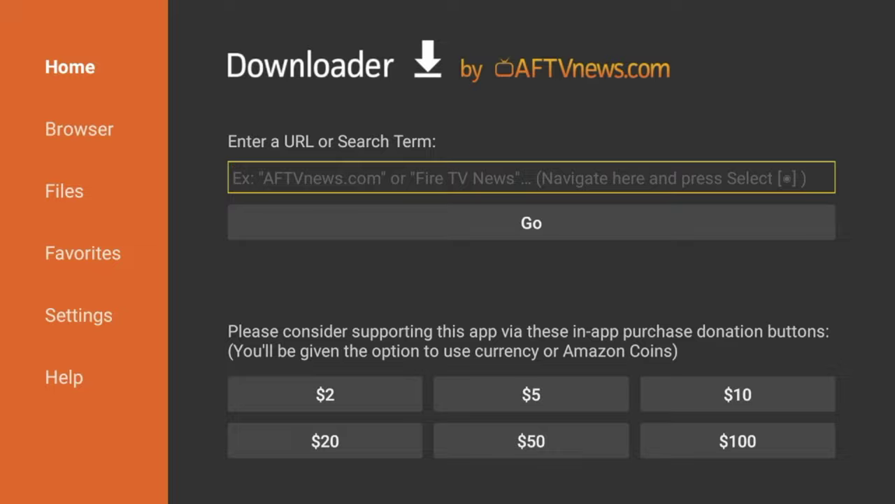
{"action": "key", "text": "Return"}
{"action": "key", "text": "Right"}
{"action": "key", "text": "Right"}
{"action": "key", "text": "Right"}
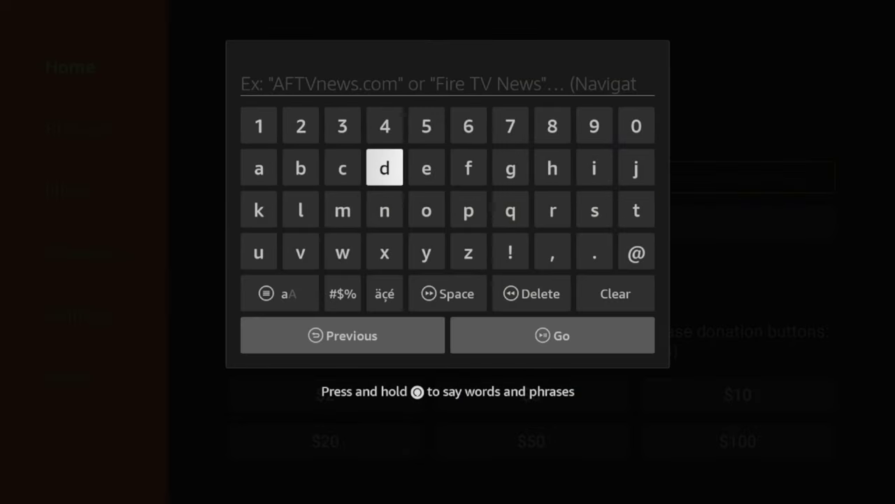
{"action": "key", "text": "Left"}
{"action": "key", "text": "Left"}
{"action": "key", "text": "Return"}
{"action": "key", "text": "Down"}
{"action": "key", "text": "Right"}
{"action": "key", "text": "Right"}
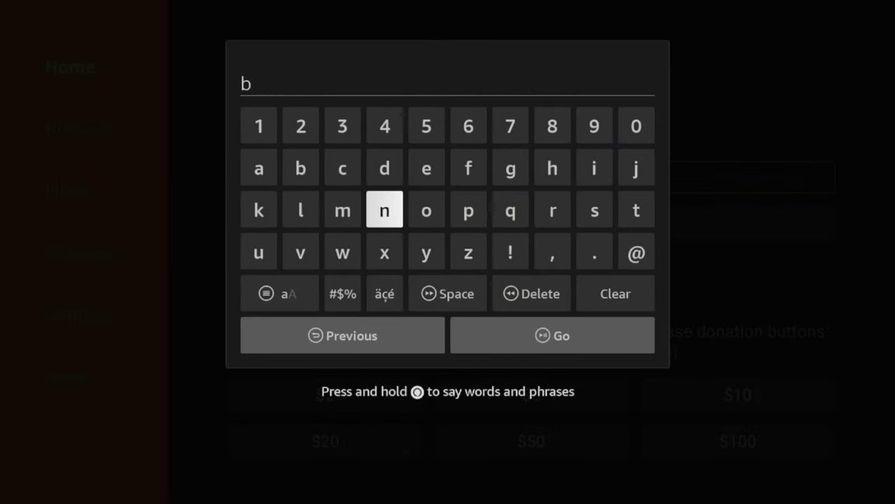
{"action": "key", "text": "Left"}
{"action": "key", "text": "Left"}
{"action": "key", "text": "Return"}
{"action": "key", "text": "Right"}
{"action": "key", "text": "Right"}
{"action": "key", "text": "Right"}
{"action": "key", "text": "Right"}
{"action": "key", "text": "Left"}
{"action": "key", "text": "Return"}
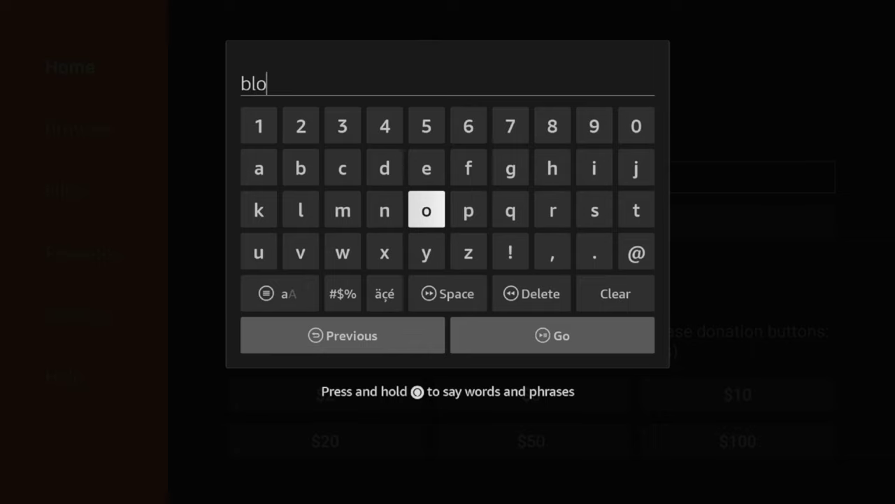
{"action": "key", "text": "Left"}
{"action": "key", "text": "Left"}
{"action": "key", "text": "Left"}
{"action": "key", "text": "Left"}
{"action": "key", "text": "Return"}
{"action": "key", "text": "Up"}
{"action": "key", "text": "Return"}
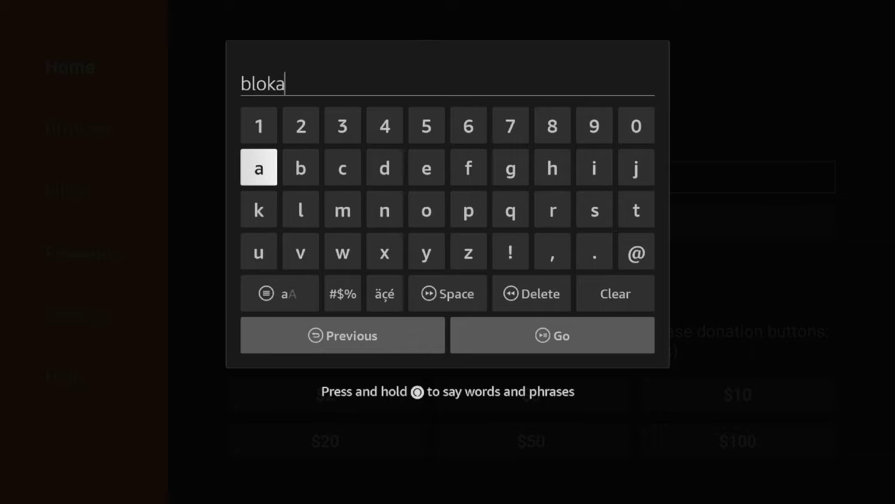
{"action": "key", "text": "Right"}
{"action": "key", "text": "Right"}
{"action": "key", "text": "Right"}
{"action": "key", "text": "Return"}
{"action": "key", "text": "Left"}
{"action": "key", "text": "Left"}
{"action": "key", "text": "Left"}
{"action": "key", "text": "Return"}
- Add a period after "blokada" in the address
{"action": "key", "text": "Left"}
{"action": "key", "text": "Left"}
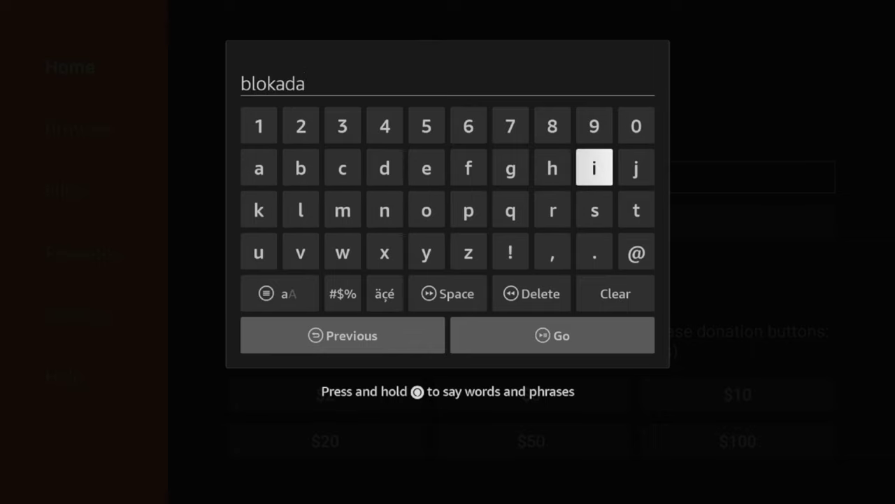
{"action": "key", "text": "Down"}
{"action": "key", "text": "Down"}
{"action": "key", "text": "Return"}
{"action": "key", "text": "Right"}
{"action": "key", "text": "Right"}
{"action": "key", "text": "Right"}
{"action": "key", "text": "Right"}
{"action": "key", "text": "Up"}
{"action": "key", "text": "Up"}
{"action": "key", "text": "Return"}
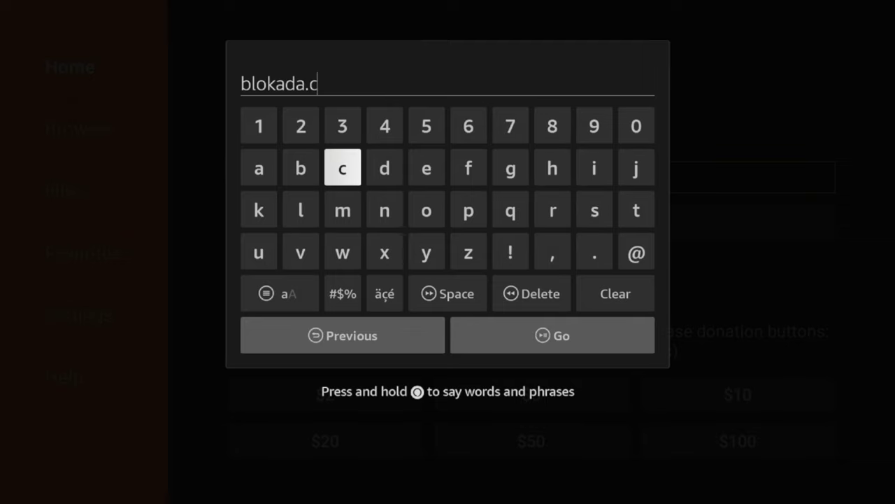
{"action": "key", "text": "Down"}
{"action": "key", "text": "Down"}
{"action": "key", "text": "Left"}
{"action": "key", "text": "Left"}
{"action": "key", "text": "Left"}
{"action": "key", "text": "Left"}
{"action": "key", "text": "Down"}
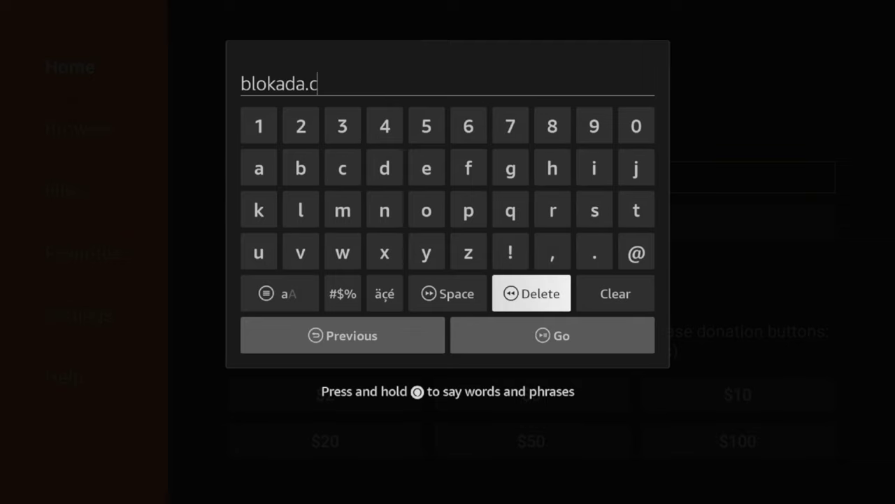
{"action": "key", "text": "Return"}
- Add "org" after the period to complete the address as blokada.org
{"action": "key", "text": "Up"}
{"action": "key", "text": "Up"}
{"action": "key", "text": "Down"}
{"action": "key", "text": "Left"}
{"action": "key", "text": "Left"}
{"action": "key", "text": "Left"}
{"action": "key", "text": "Right"}
{"action": "key", "text": "Return"}
{"action": "key", "text": "Right"}
{"action": "key", "text": "Right"}
{"action": "key", "text": "Return"}
{"action": "key", "text": "Up"}
{"action": "key", "text": "Left"}
{"action": "key", "text": "Left"}
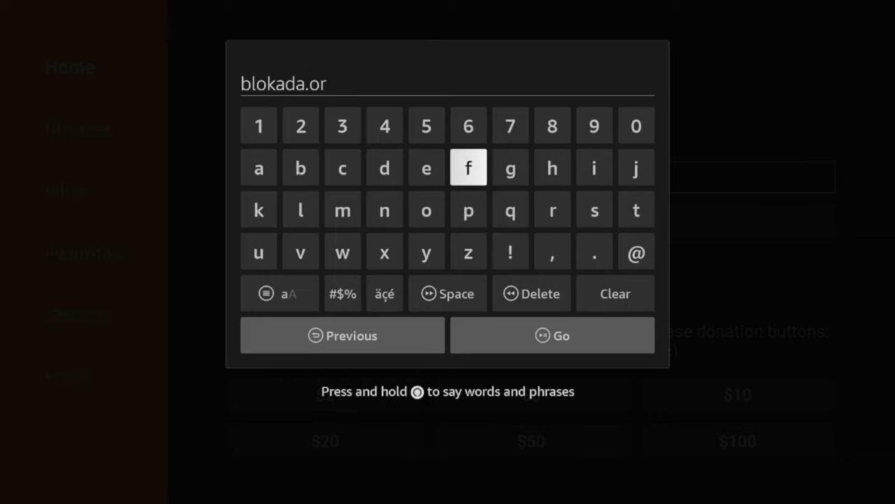
{"action": "key", "text": "Left"}
{"action": "key", "text": "Left"}
{"action": "key", "text": "Down"}
{"action": "key", "text": "Right"}
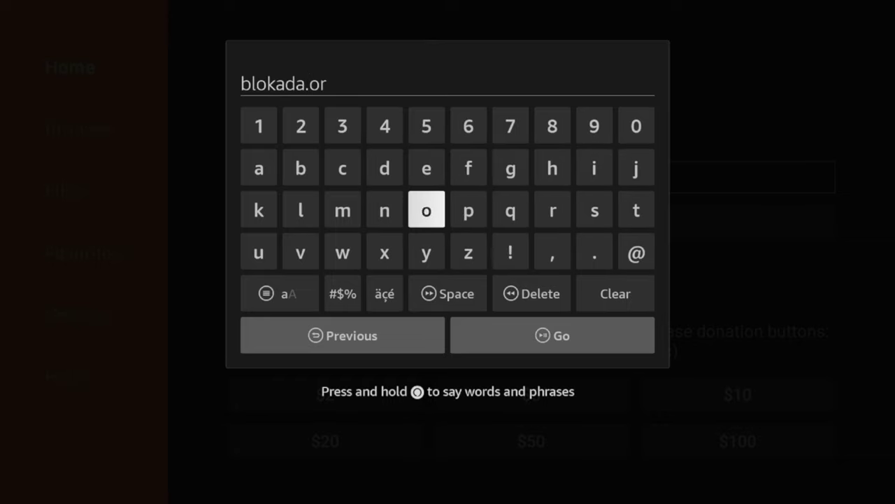
{"action": "key", "text": "Right"}
{"action": "key", "text": "Right"}
{"action": "key", "text": "Up"}
{"action": "key", "text": "Return"}
- Submit the entered address to load the Blokada website in the browser
{"action": "key", "text": "Down"}
{"action": "key", "text": "Down"}
{"action": "key", "text": "Down"}
{"action": "key", "text": "Down"}
{"action": "key", "text": "Left"}
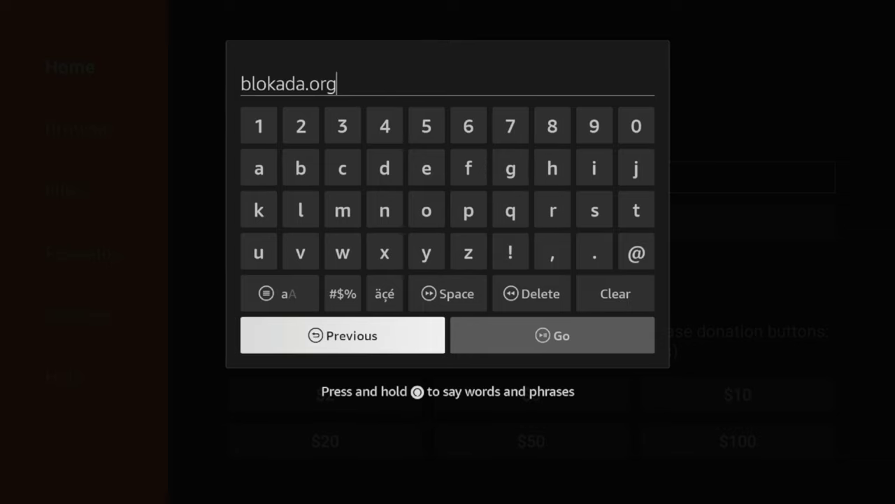
{"action": "key", "text": "Right"}
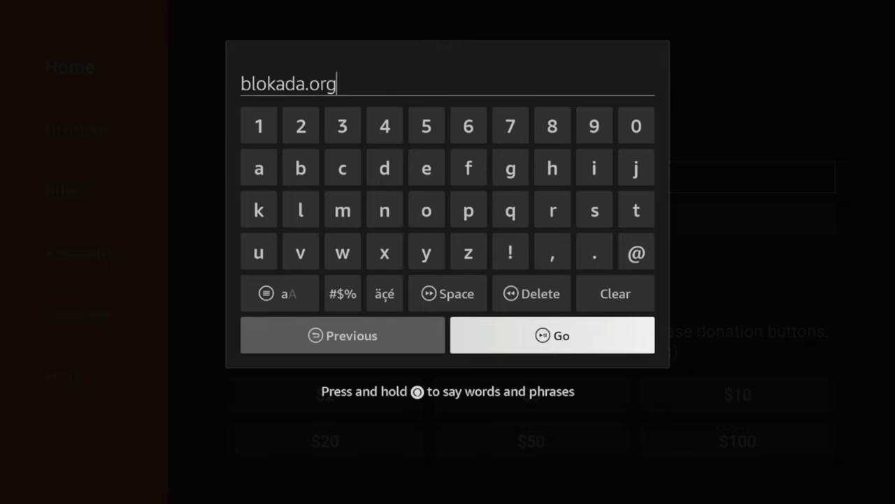
{"action": "key", "text": "Return"}
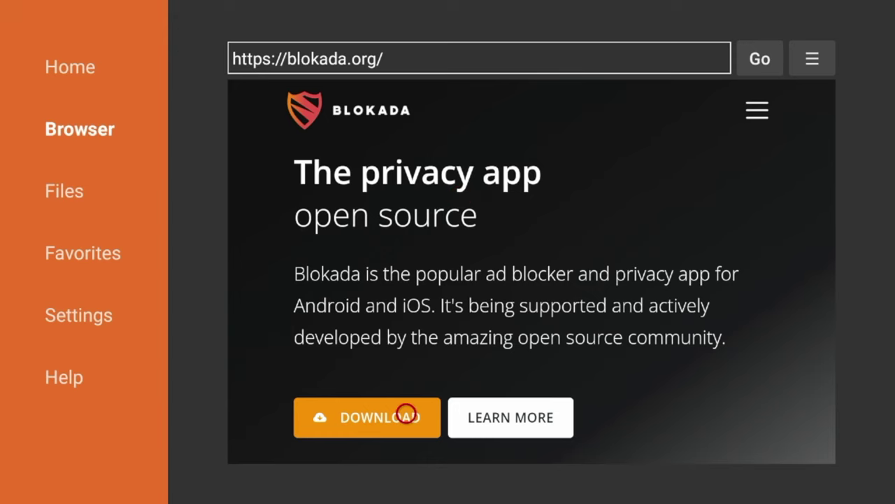
- Go to the website's download section and download the Blokada 5 APK for Android
{"action": "left_click", "coordinate": [405, 413]}
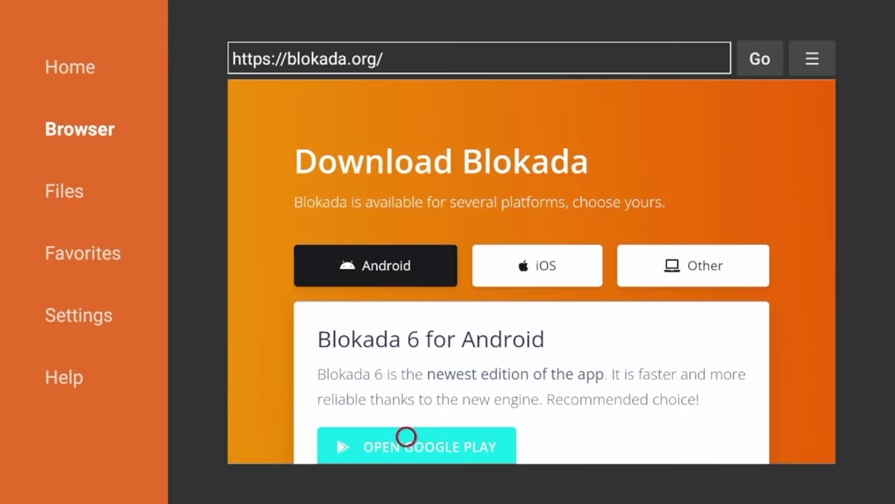
{"action": "scroll", "coordinate": [406, 436], "scroll_direction": "down", "scroll_amount": 5}
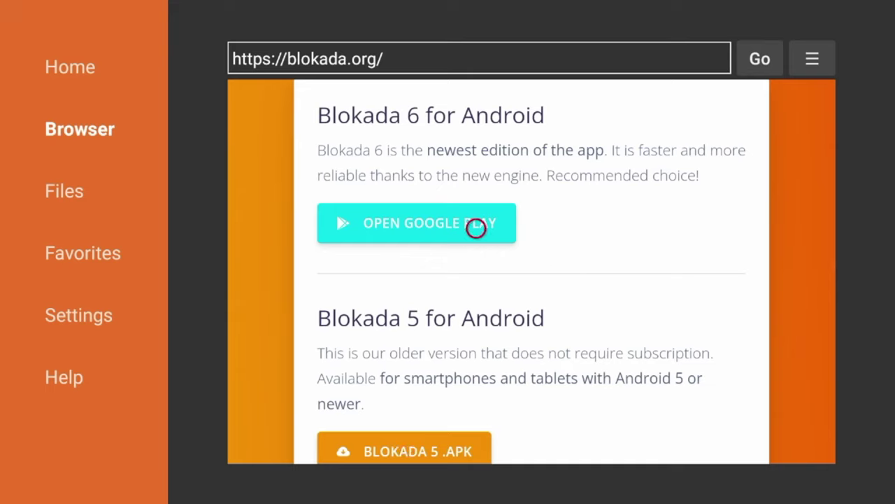
{"action": "scroll", "coordinate": [476, 439], "scroll_direction": "down", "scroll_amount": 2}
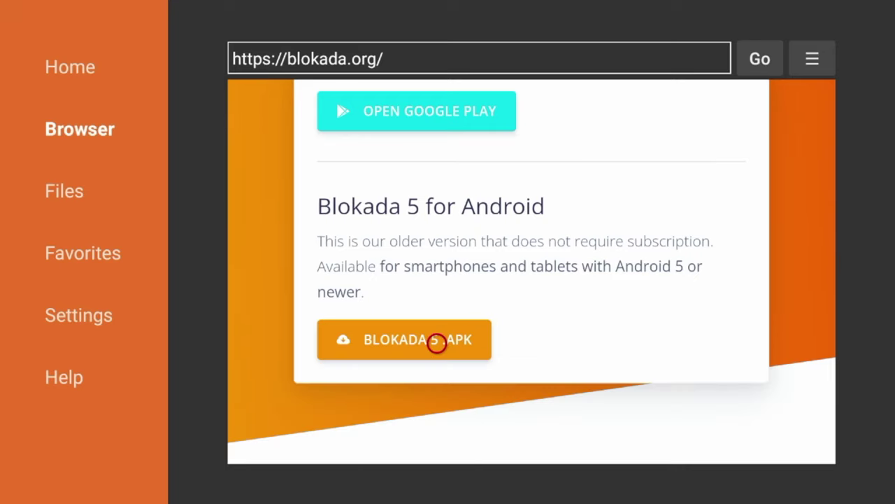
{"action": "left_click", "coordinate": [436, 343]}
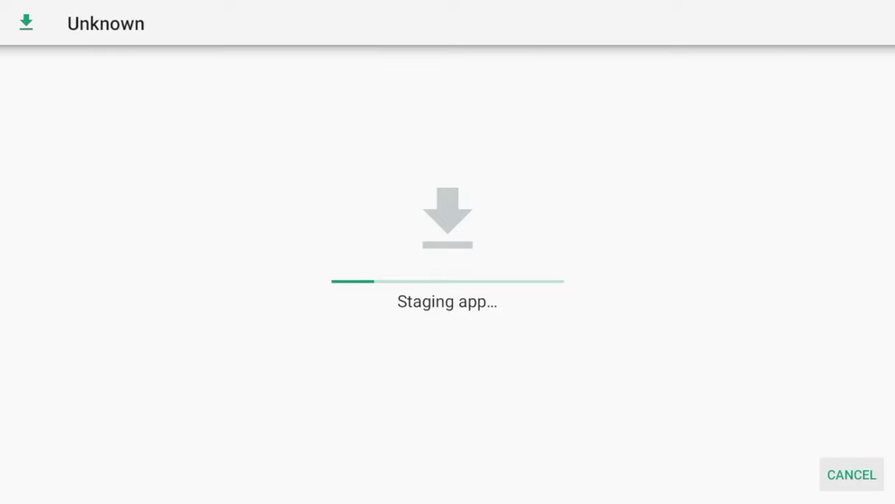
- Install the downloaded Blokada 5 application
{"action": "key", "text": "Down"}
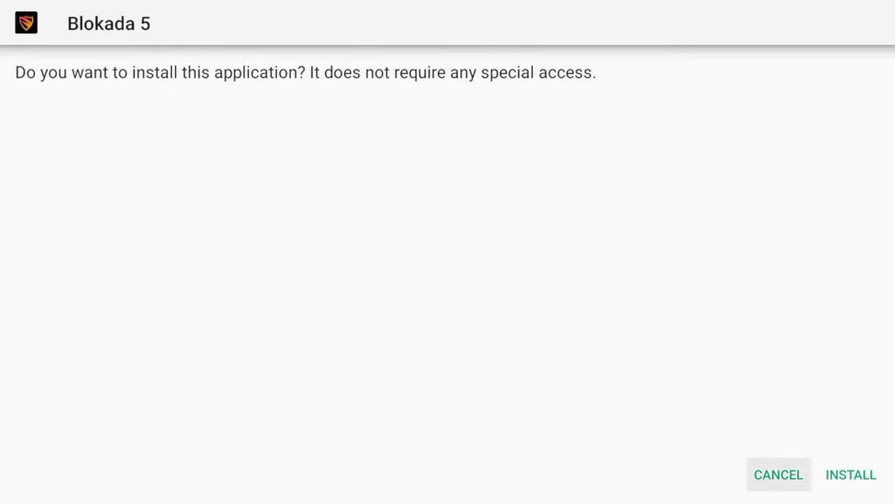
{"action": "key", "text": "Right"}
{"action": "key", "text": "Return"}
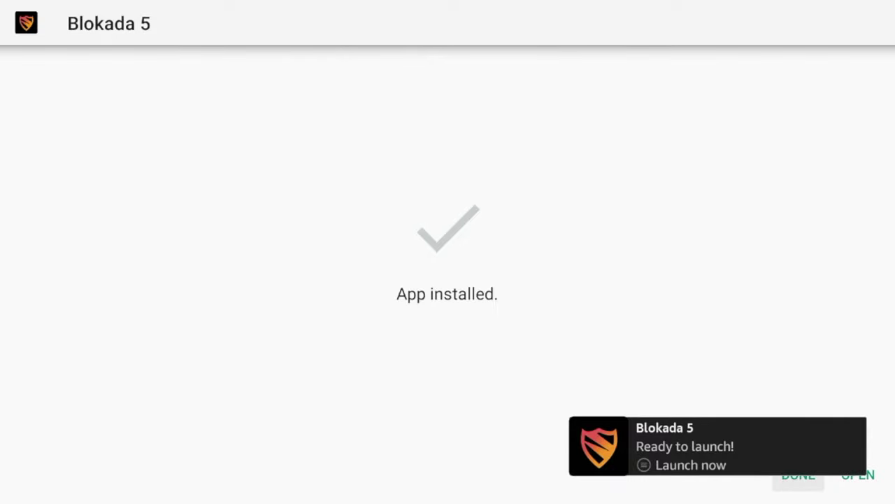
- Close the installer without opening the app and delete the downloaded file blokada5-android.v5.23.2.1.apk
{"action": "key", "text": "Return"}
{"action": "key", "text": "Right"}
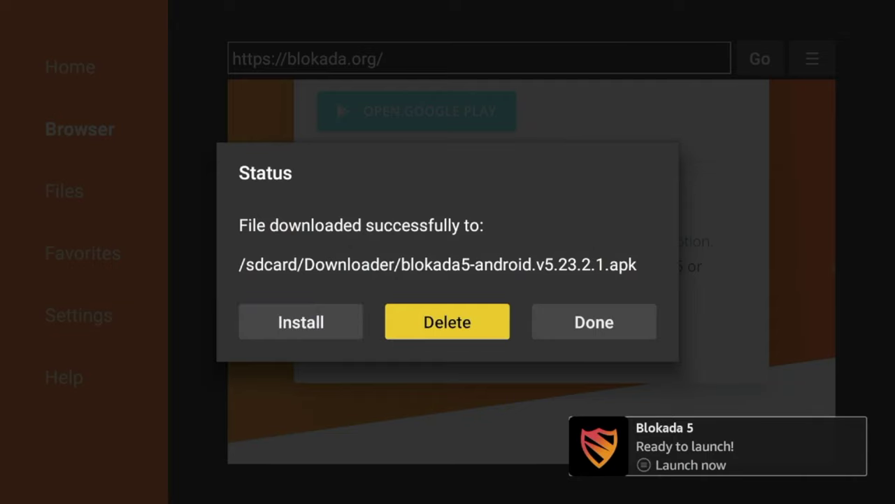
{"action": "key", "text": "Return"}
{"action": "key", "text": "Left"}
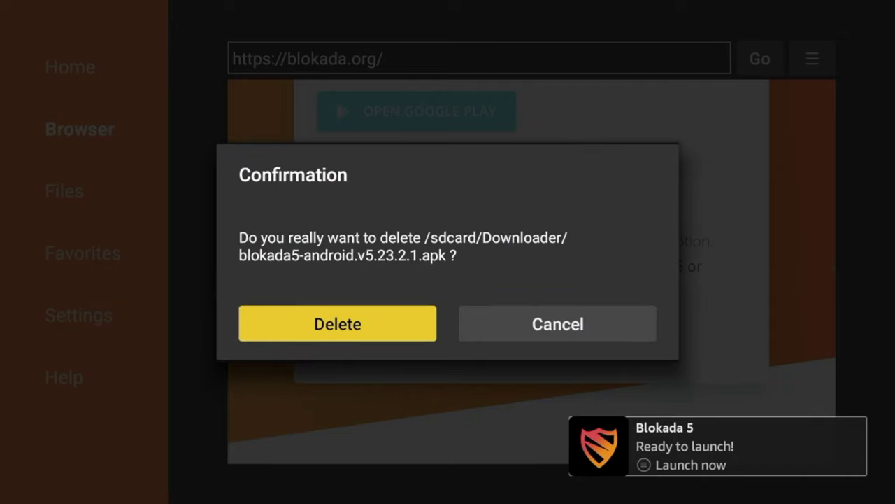
{"action": "key", "text": "Return"}
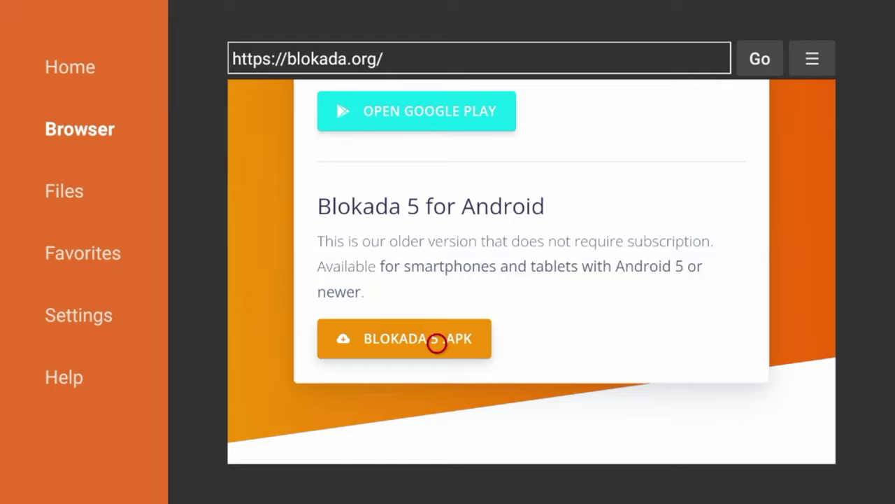
- Leave Downloader and open Your Apps & Channels on the Fire TV
{"action": "key", "text": "Home"}
{"action": "key", "text": "Right"}
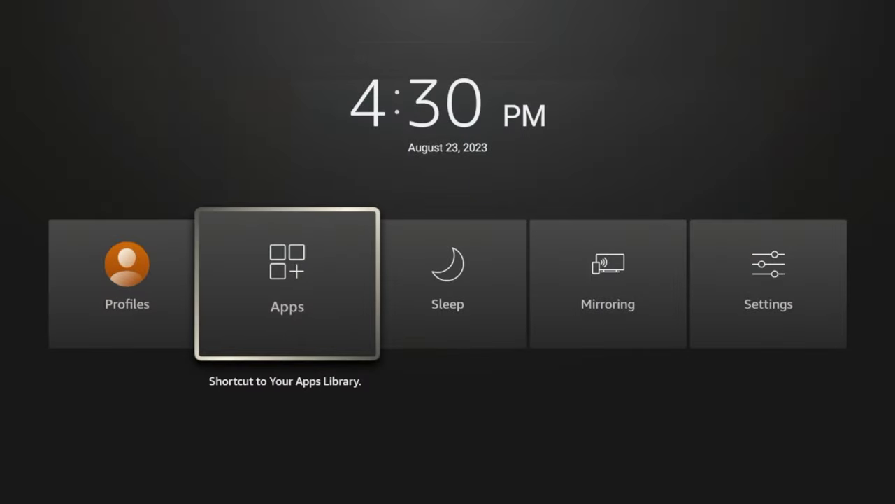
{"action": "key", "text": "Return"}
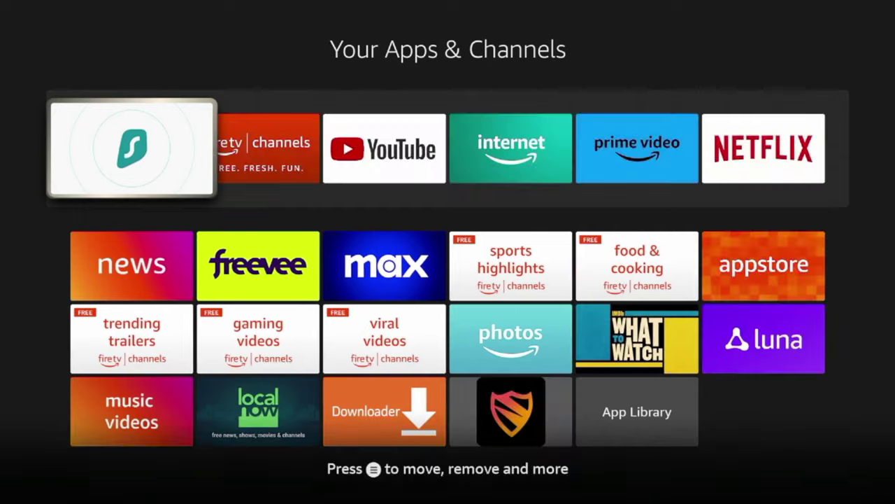
- Move the Blokada app to the second place in the first row of Your Apps & Channels
{"action": "key", "text": "Down"}
{"action": "key", "text": "Down"}
{"action": "key", "text": "Down"}
{"action": "key", "text": "Right"}
{"action": "key", "text": "Right"}
{"action": "key", "text": "Right"}
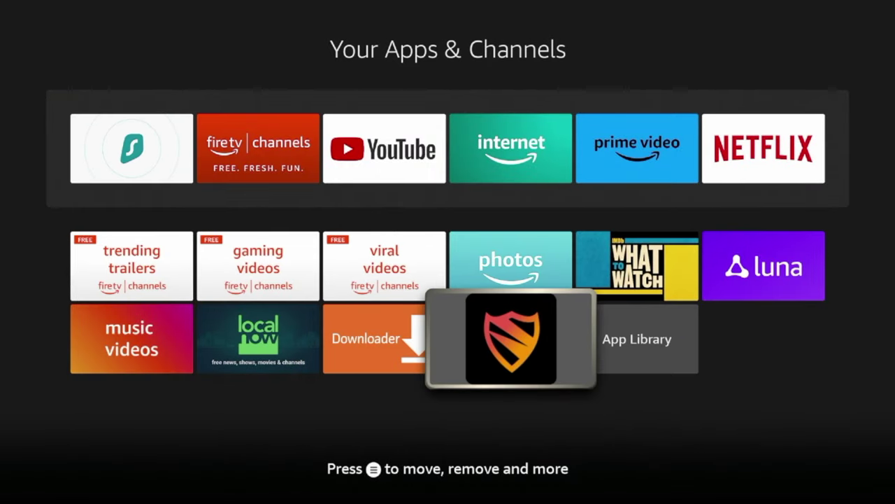
{"action": "key", "text": "Menu"}
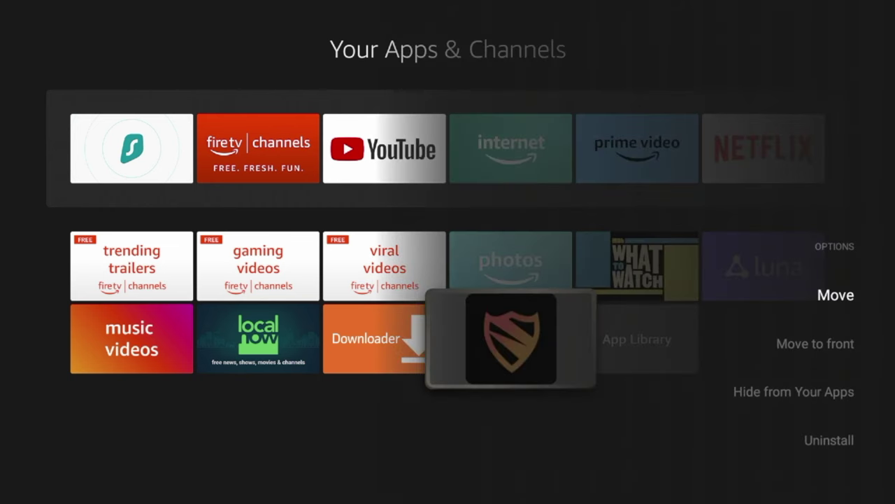
{"action": "key", "text": "Return"}
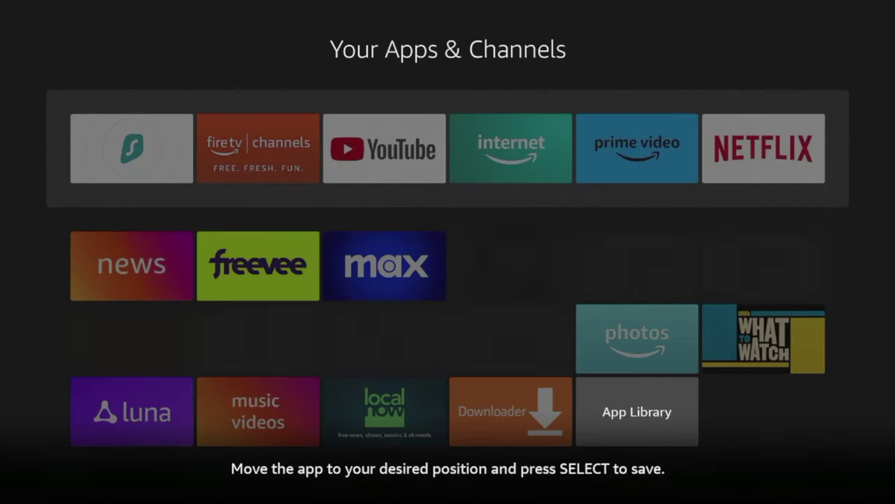
{"action": "key", "text": "Up"}
{"action": "key", "text": "Left"}
{"action": "key", "text": "Left"}
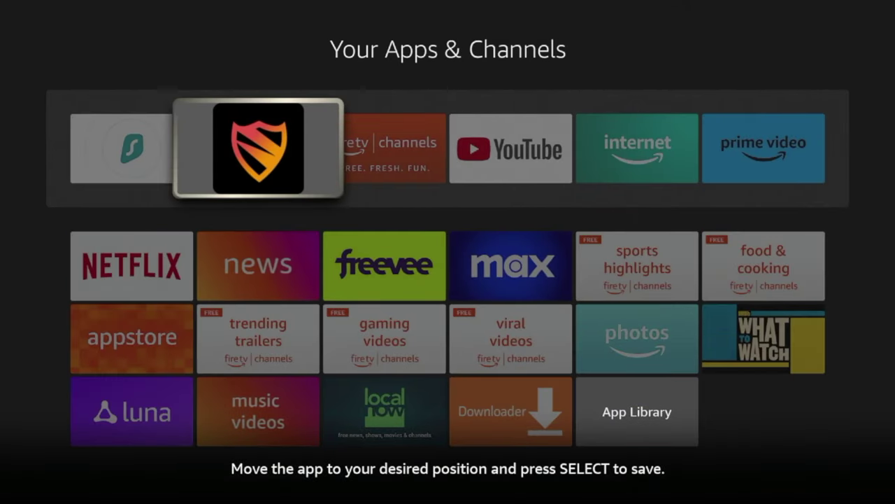
{"action": "key", "text": "Return"}
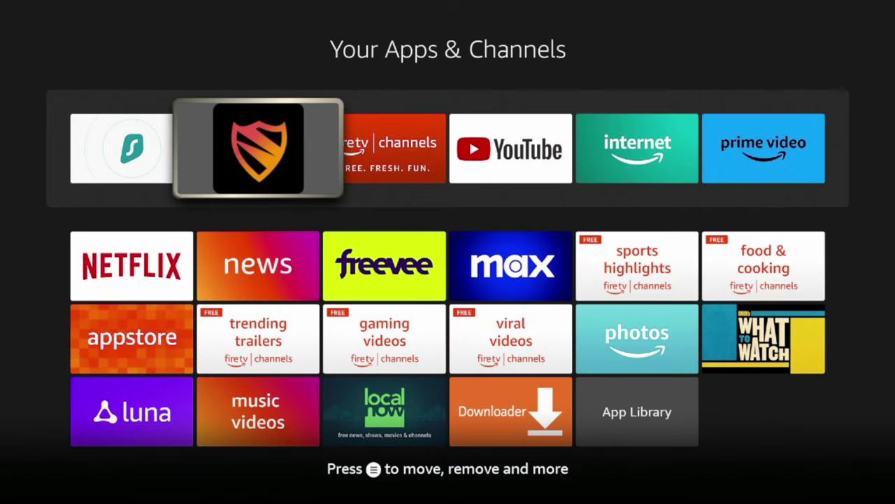
- Return to the Fire TV home screen and launch Blokada from the app row
{"action": "key", "text": "Escape"}
{"action": "key", "text": "Right"}
{"action": "key", "text": "Right"}
{"action": "key", "text": "Right"}
{"action": "key", "text": "Right"}
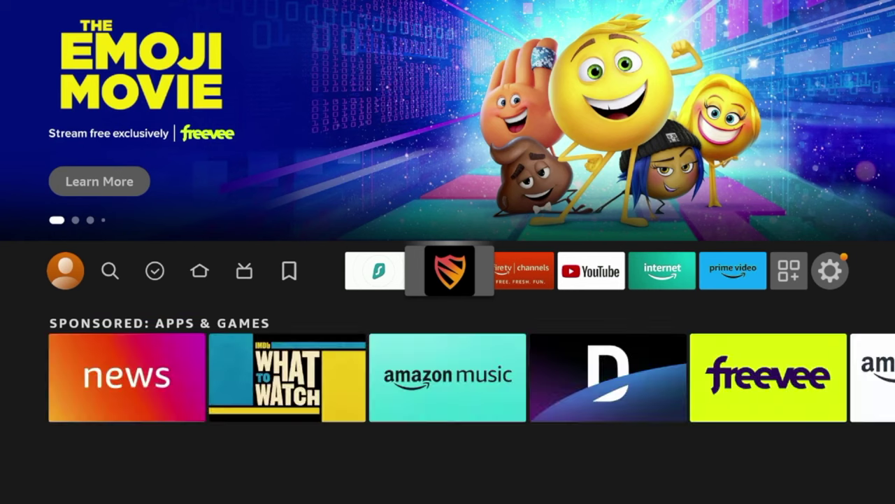
{"action": "key", "text": "Return"}
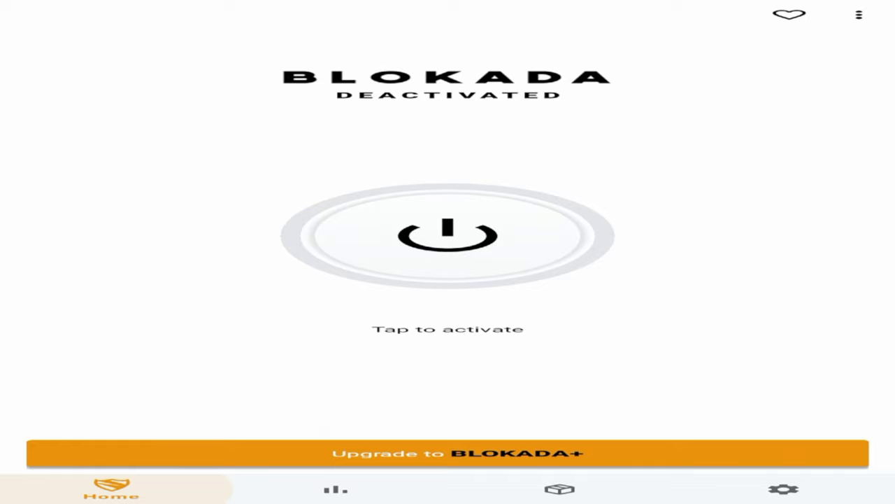
{"action": "key", "text": "Right"}
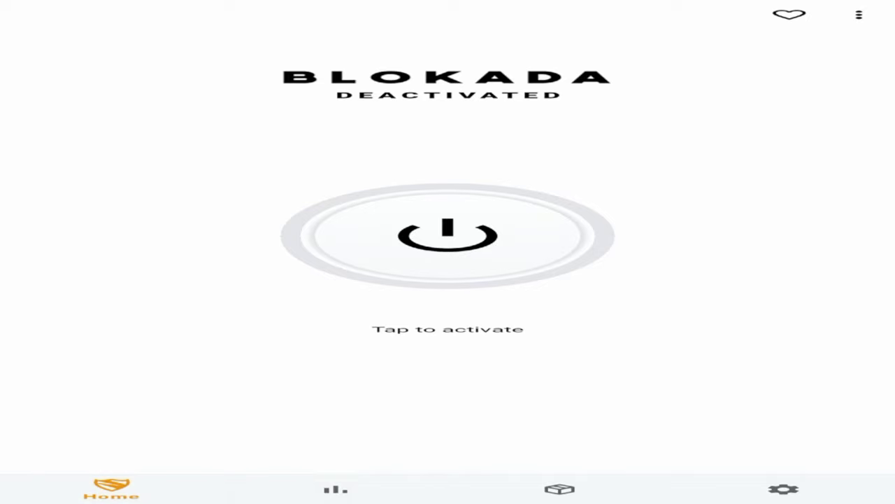
{"action": "key", "text": "Right"}
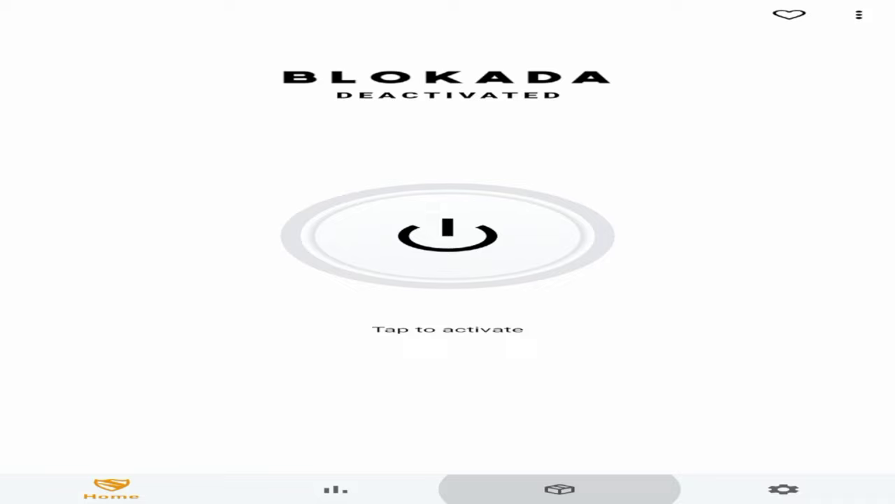
{"action": "key", "text": "Right"}
{"action": "key", "text": "Left"}
{"action": "key", "text": "Left"}
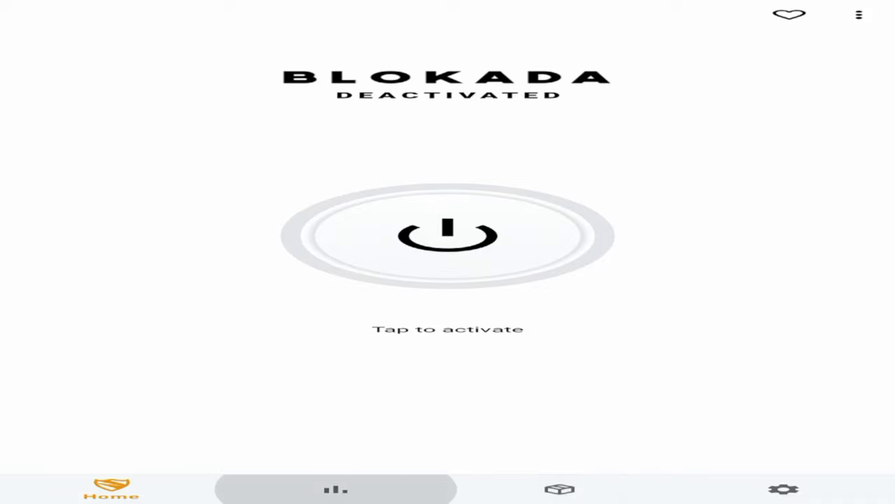
{"action": "key", "text": "Right"}
{"action": "key", "text": "Right"}
{"action": "key", "text": "Left"}
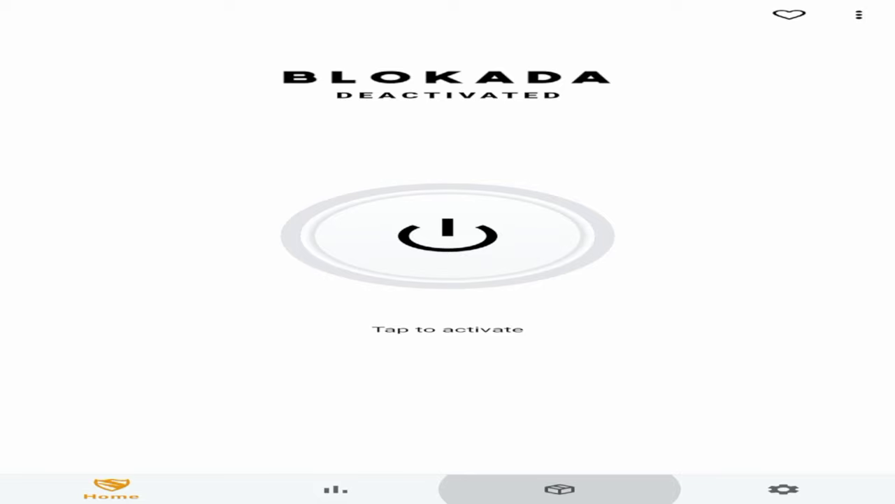
- Activate Blokada, continue past the VPN configuration notice and accept the connection request
{"action": "key", "text": "Up"}
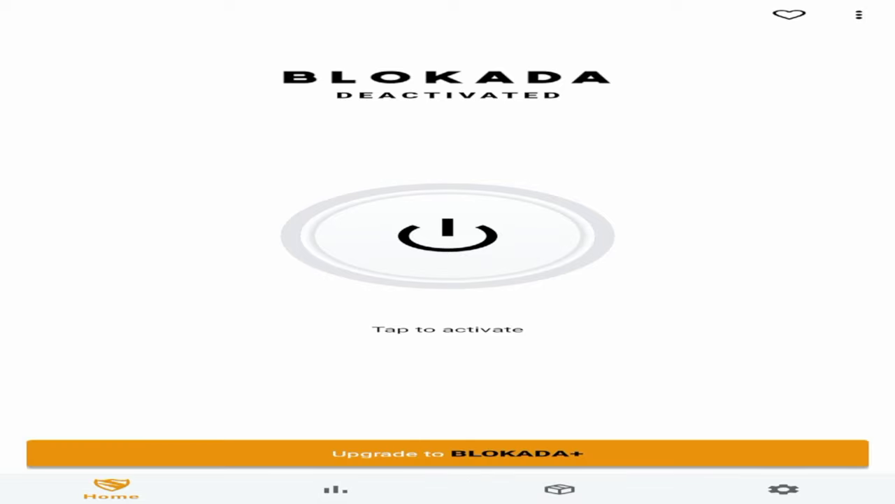
{"action": "key", "text": "Down"}
{"action": "key", "text": "Up"}
{"action": "key", "text": "Return"}
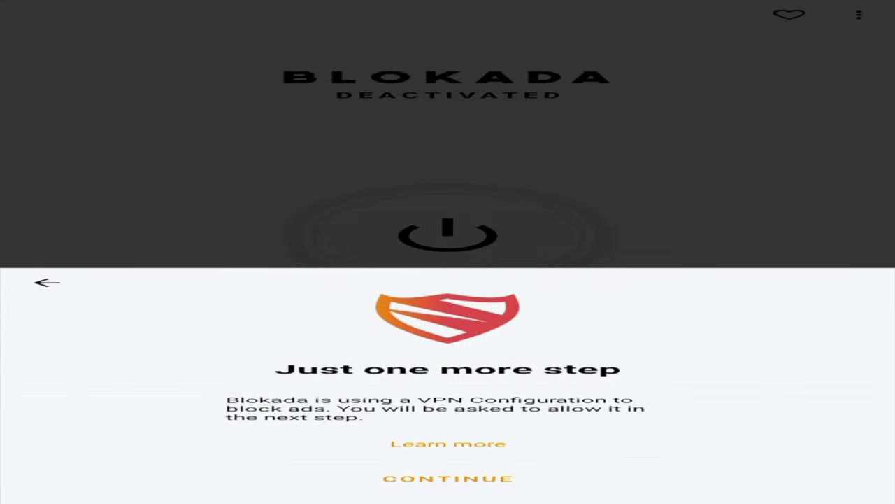
{"action": "key", "text": "Down"}
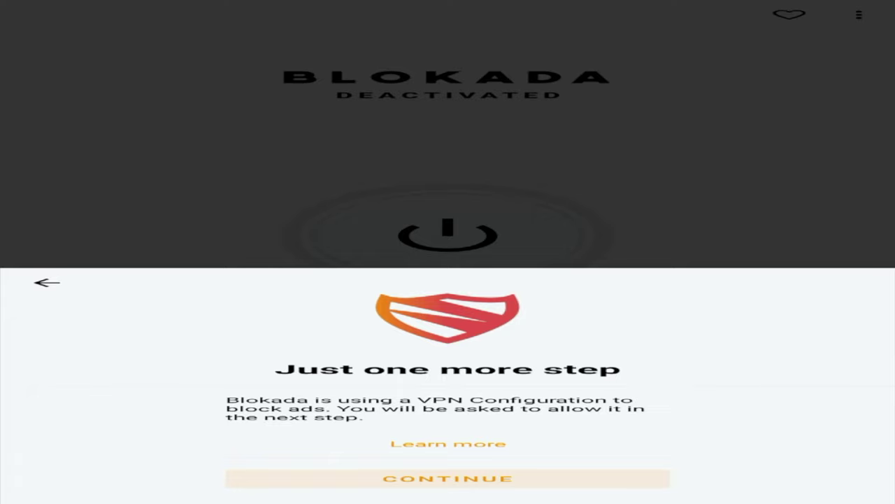
{"action": "left_click", "coordinate": [448, 478]}
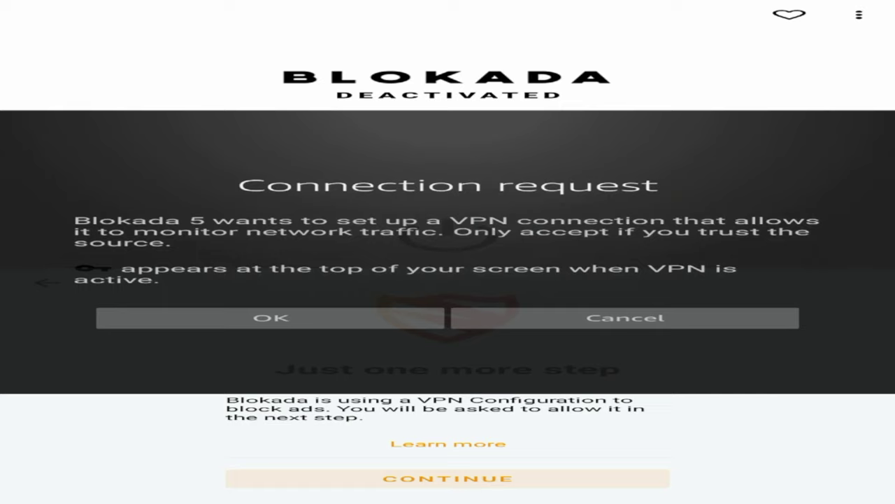
{"action": "left_click", "coordinate": [271, 318]}
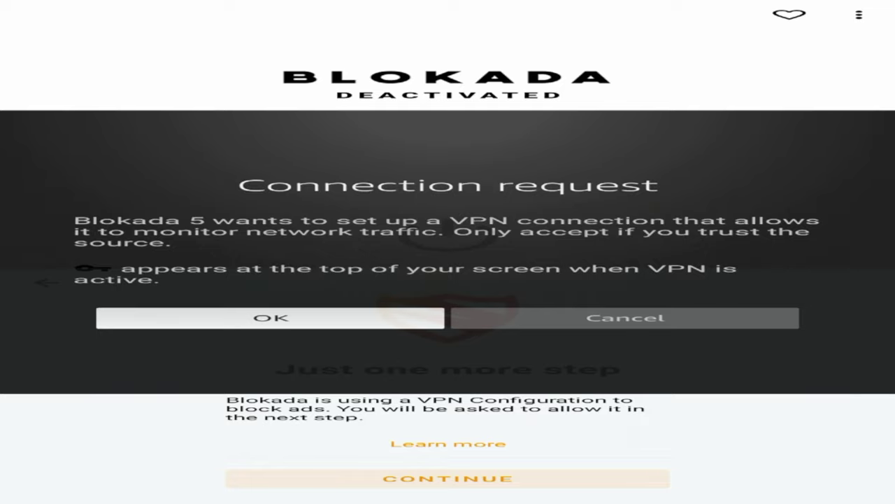
- Allow Blokada's VPN connection and continue past the activation notice
{"action": "key", "text": "Return"}
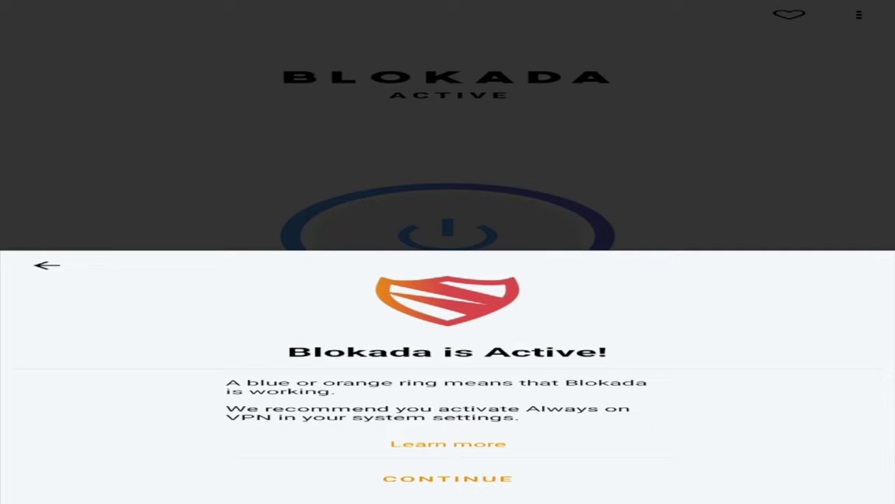
{"action": "key", "text": "Tab"}
{"action": "key", "text": "Return"}
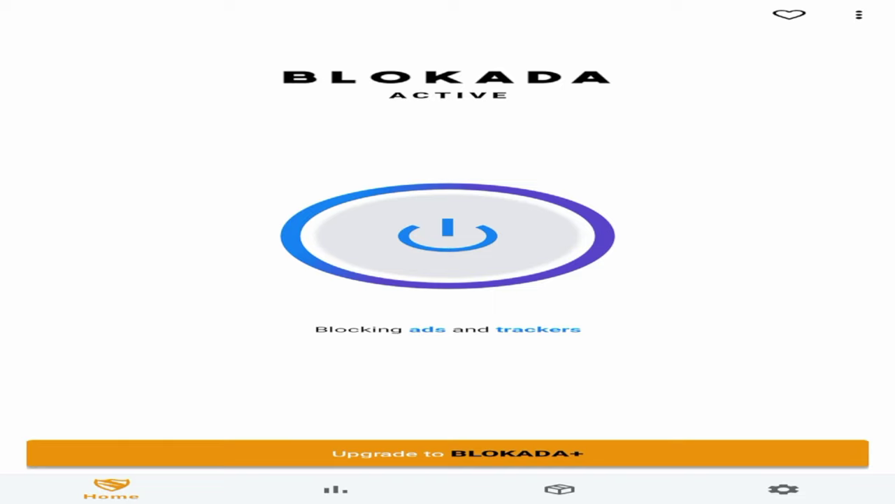
- Return to the Fire TV home screen and launch Surfshark from the app row
{"action": "key", "text": "Home"}
{"action": "key", "text": "Right"}
{"action": "key", "text": "Right"}
{"action": "key", "text": "Right"}
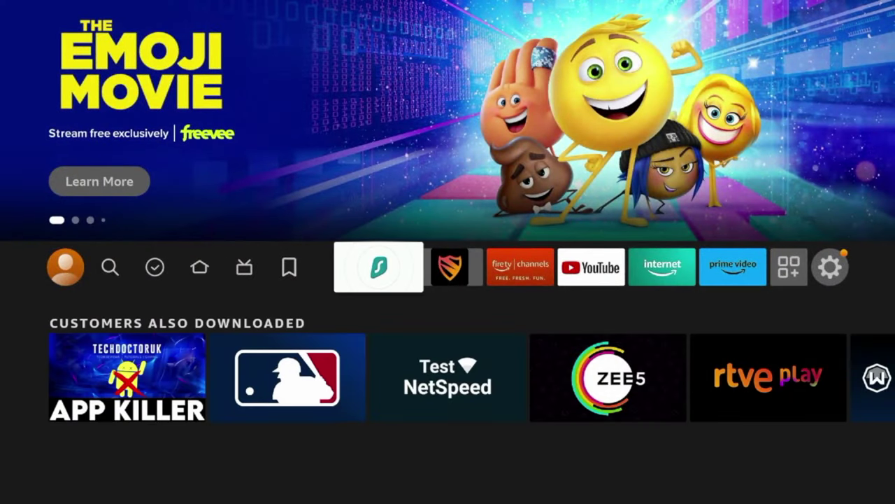
{"action": "key", "text": "Return"}
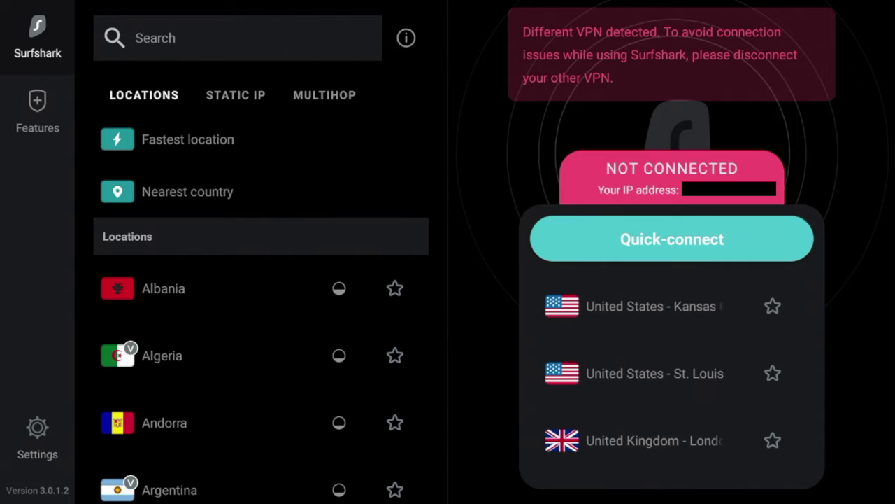
- Leave Surfshark for the Fire TV home screen and open Blokada from the app row
{"action": "key", "text": "Home"}
{"action": "key", "text": "Right"}
{"action": "key", "text": "Right"}
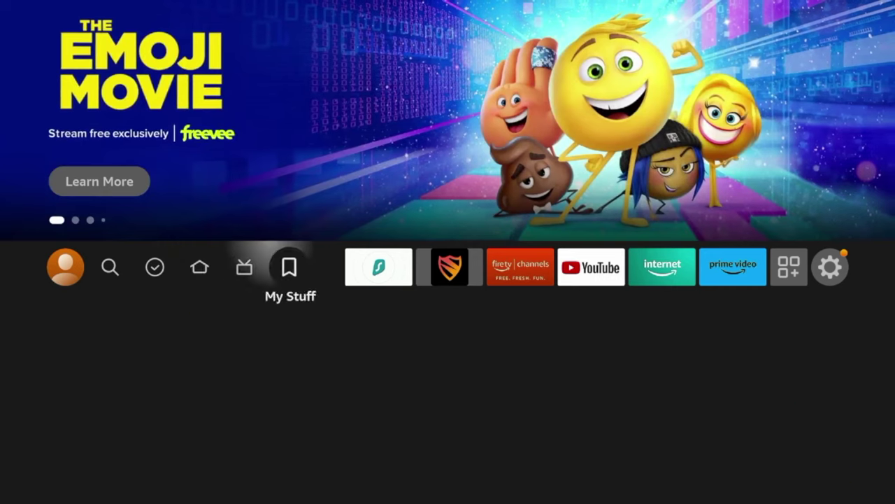
{"action": "key", "text": "Right"}
{"action": "key", "text": "Right"}
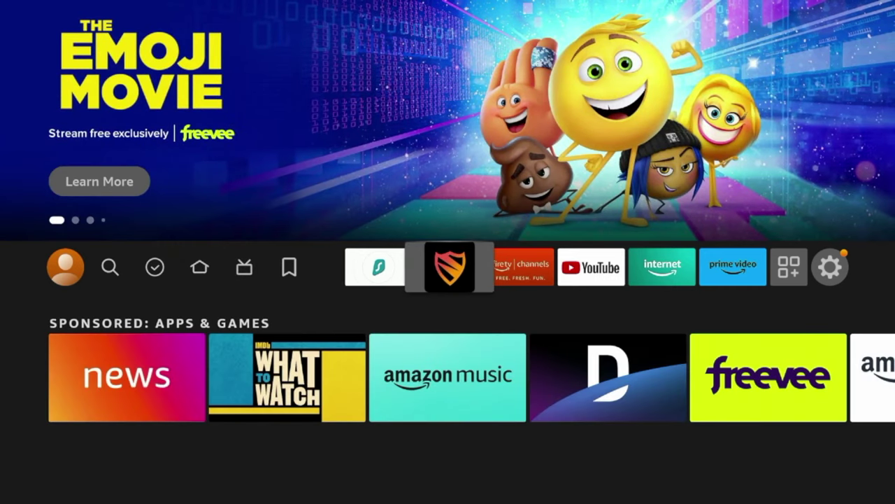
{"action": "key", "text": "Left"}
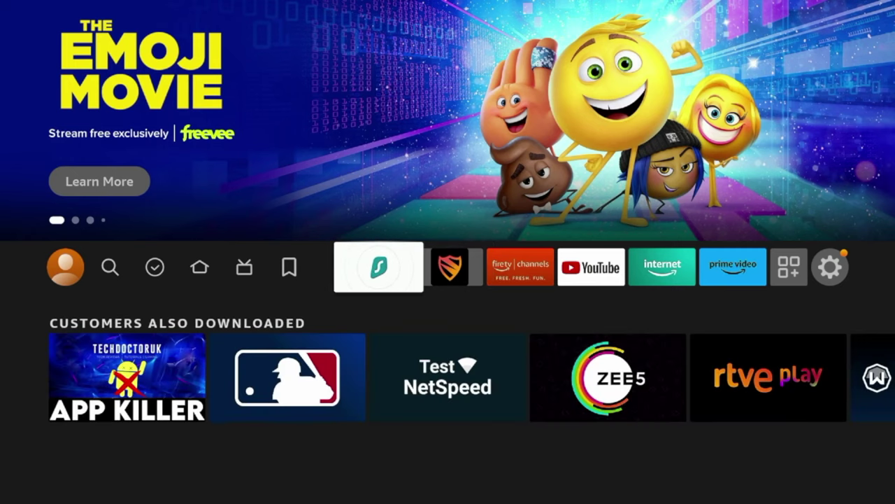
{"action": "key", "text": "Right"}
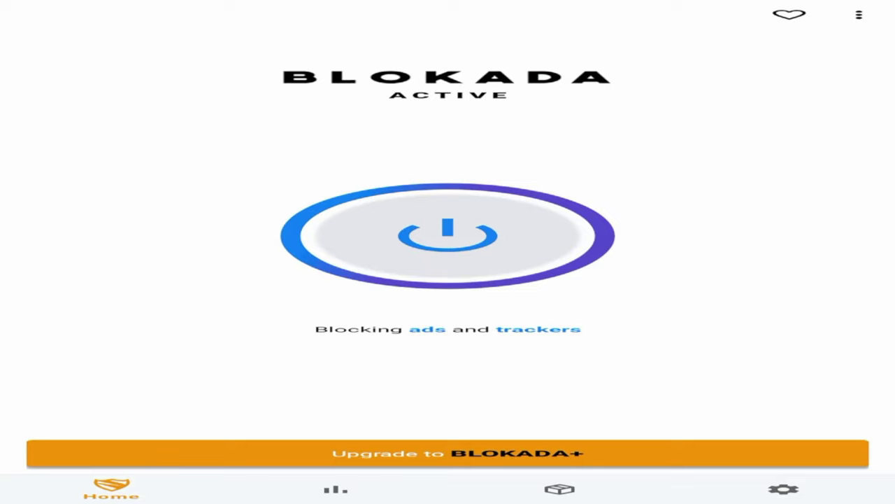
- View Blokada's protection level details, close them and deactivate Blokada
{"action": "key", "text": "Return"}
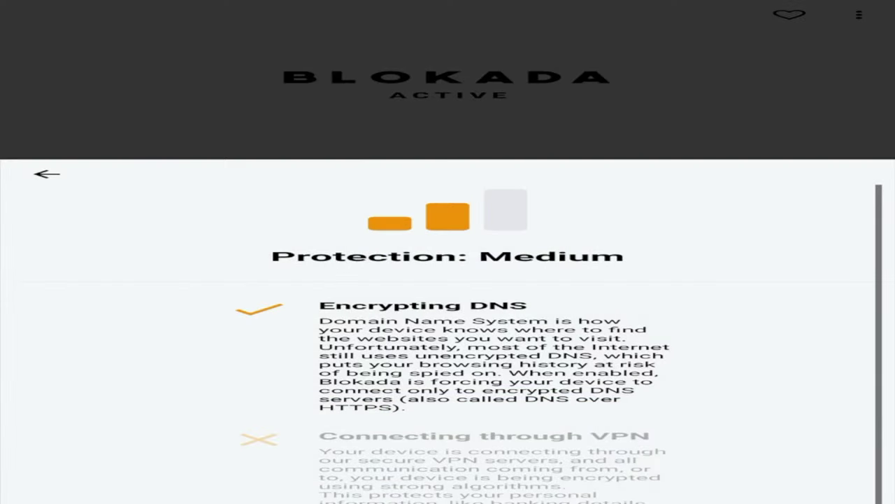
{"action": "key", "text": "Escape"}
{"action": "key", "text": "Return"}
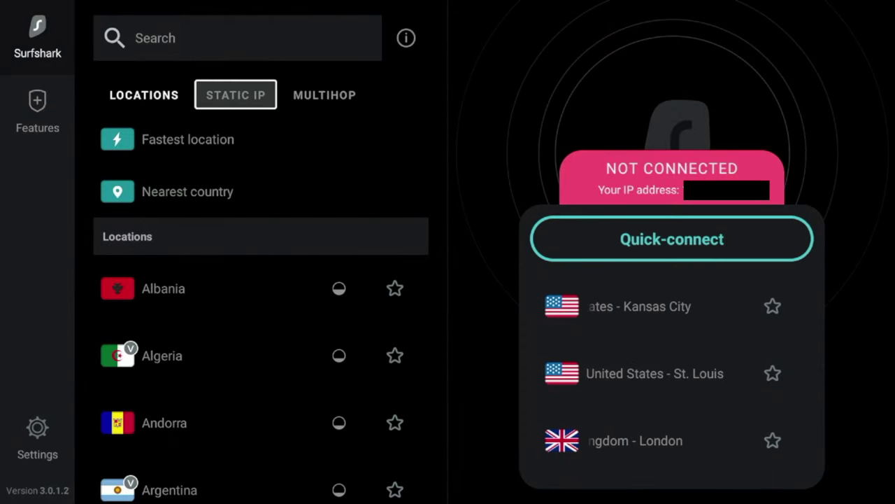
- Connect to the VPN in Surfshark with Quick-connect
{"action": "key", "text": "Down"}
{"action": "key", "text": "Right"}
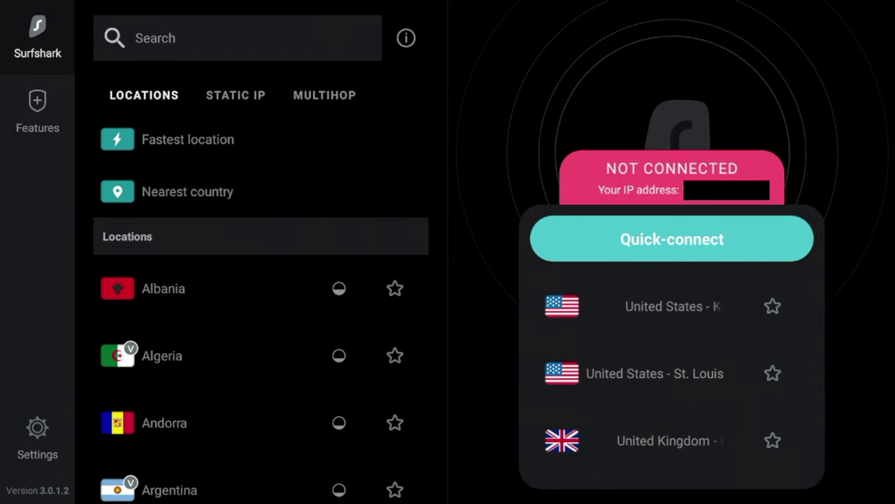
{"action": "key", "text": "Return"}
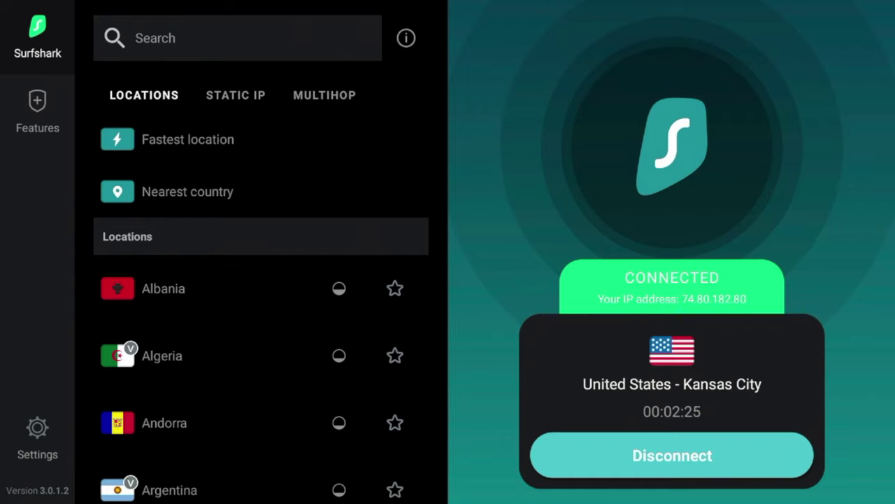
- Open the Features page in Surfshark
{"action": "key", "text": "Left"}
{"action": "key", "text": "Up"}
{"action": "key", "text": "Left"}
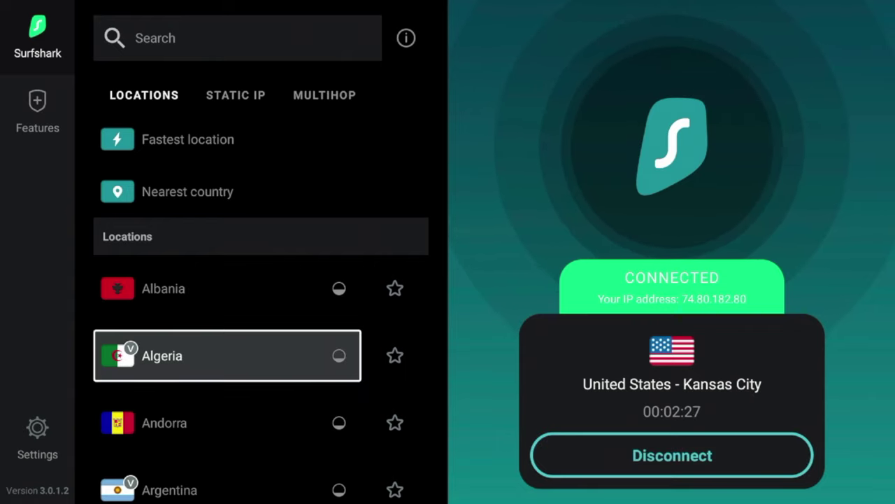
{"action": "key", "text": "Up"}
{"action": "key", "text": "Up"}
{"action": "key", "text": "Left"}
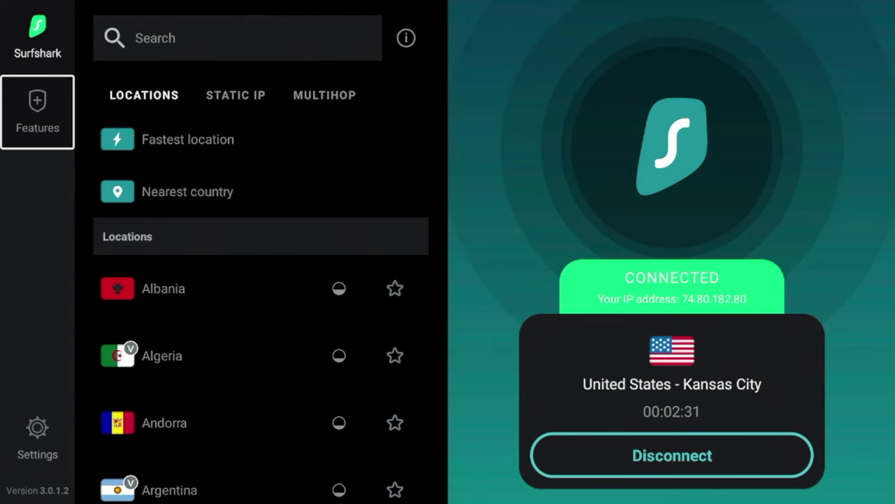
{"action": "key", "text": "Return"}
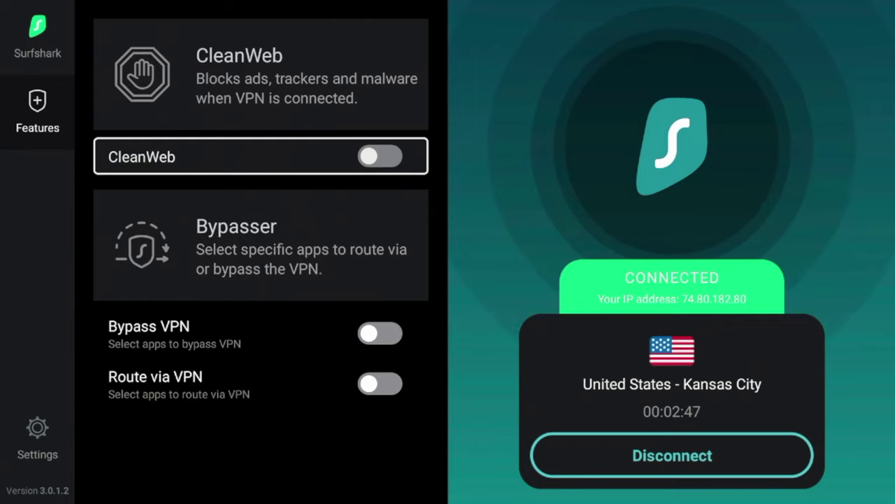
- Turn on CleanWeb and reconnect the VPN so the change takes effect
{"action": "key", "text": "Return"}
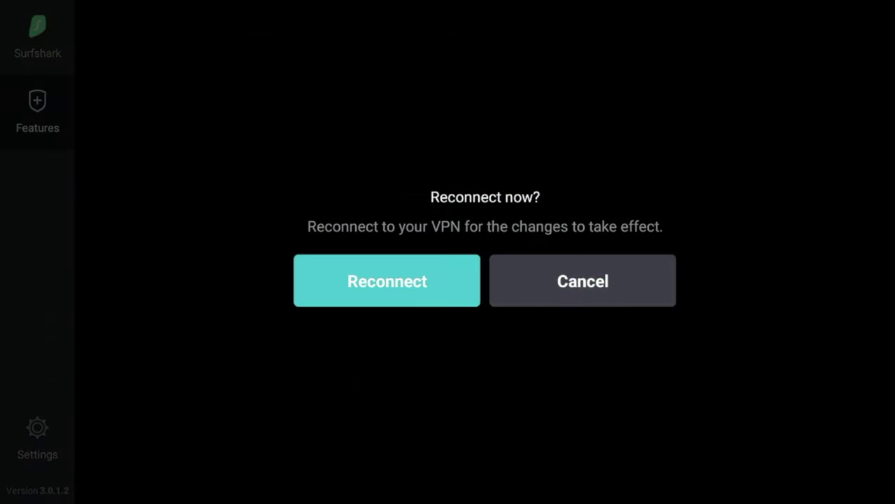
{"action": "key", "text": "Right"}
{"action": "key", "text": "Left"}
{"action": "key", "text": "Return"}
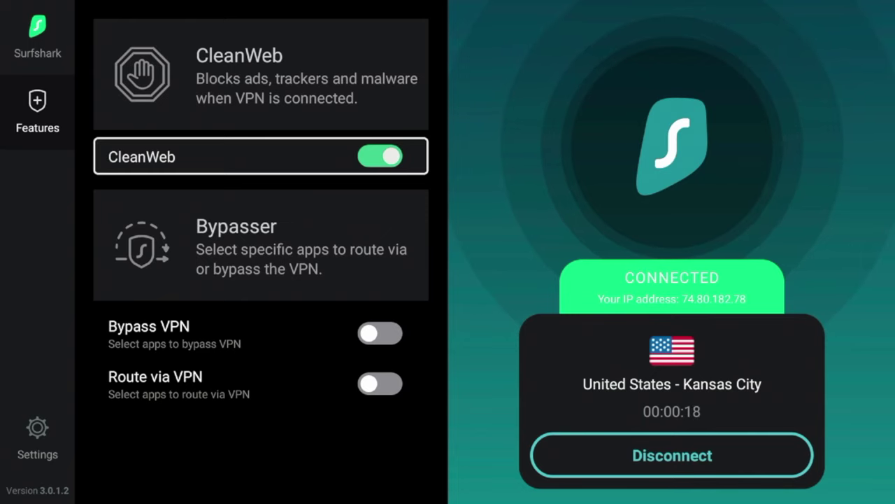
- Return to the Fire TV home screen and highlight the Surfshark app in the app row
{"action": "key", "text": "Home"}
{"action": "key", "text": "Right"}
{"action": "key", "text": "Right"}
{"action": "key", "text": "Right"}
{"action": "key", "text": "Right"}
{"action": "key", "text": "Right"}
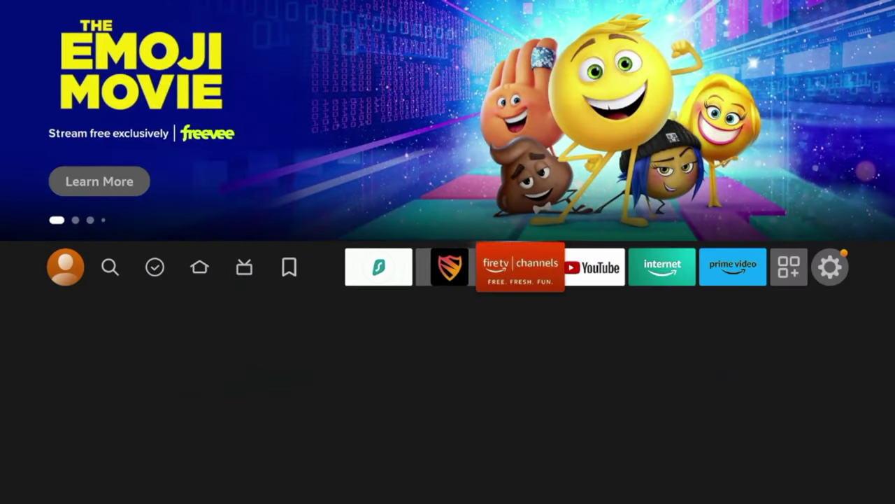
{"action": "key", "text": "Left"}
{"action": "key", "text": "Left"}
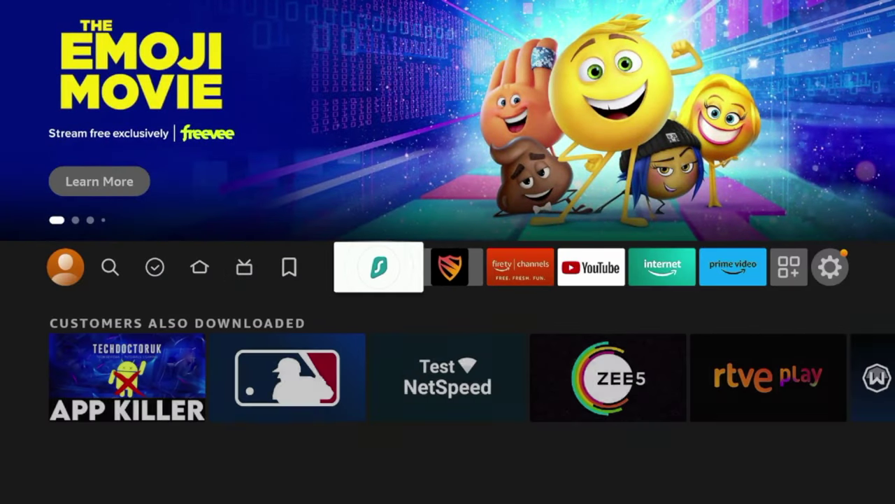
{"action": "key", "text": "Right"}
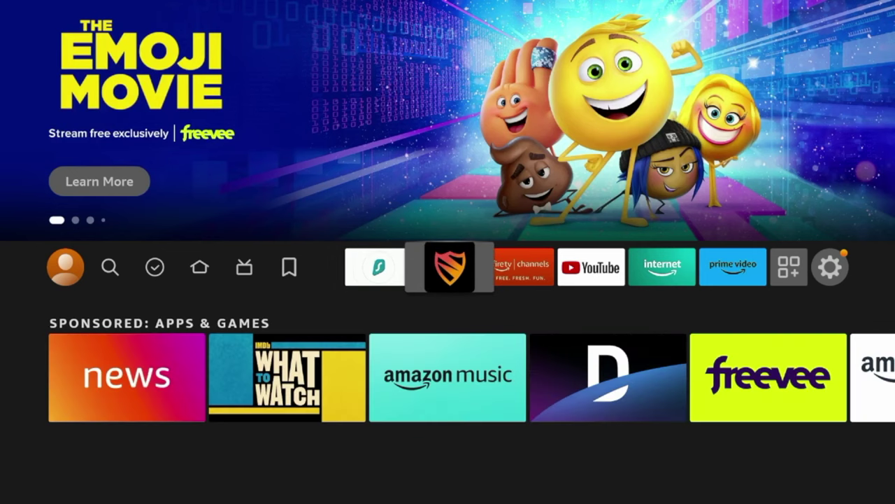
{"action": "key", "text": "Left"}
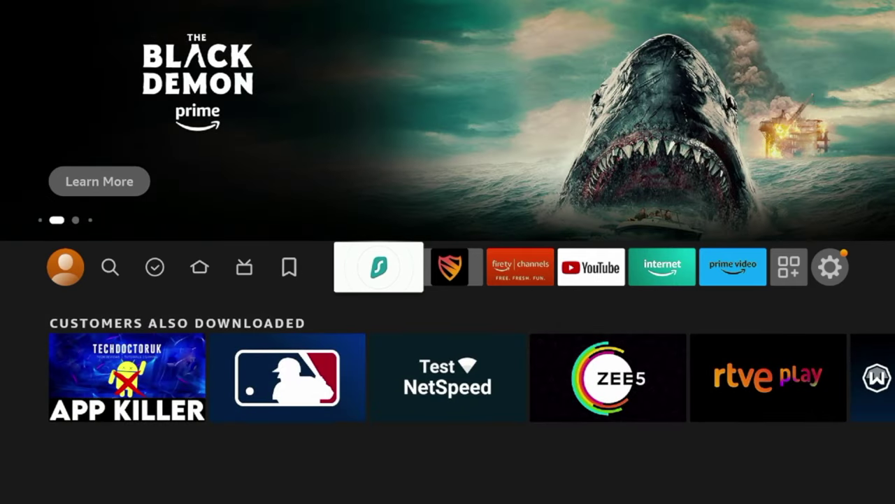
{"action": "key", "text": "Right"}
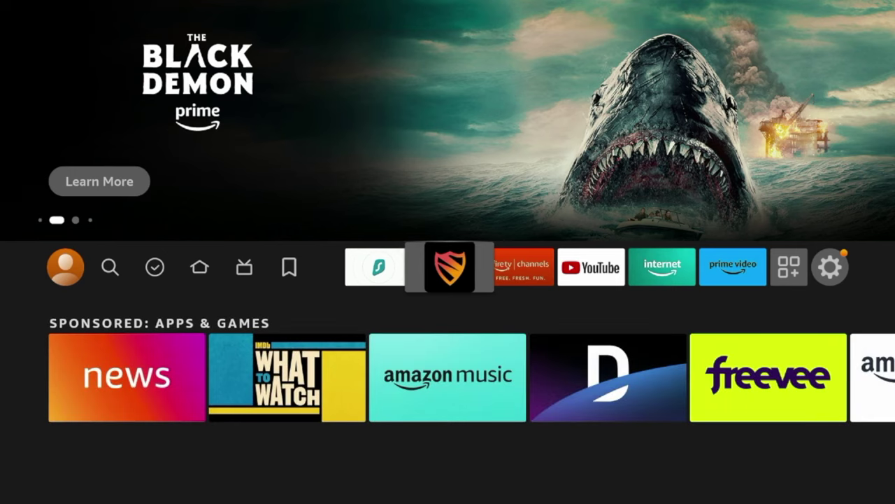
{"action": "key", "text": "Left"}
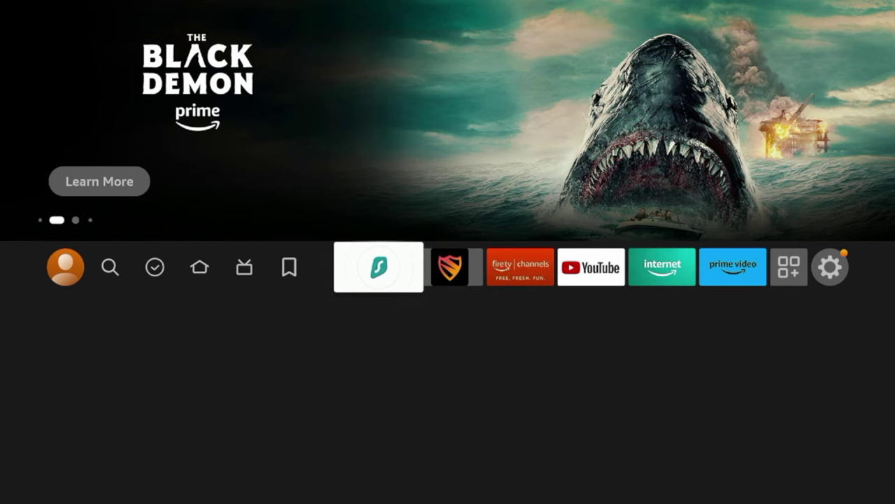